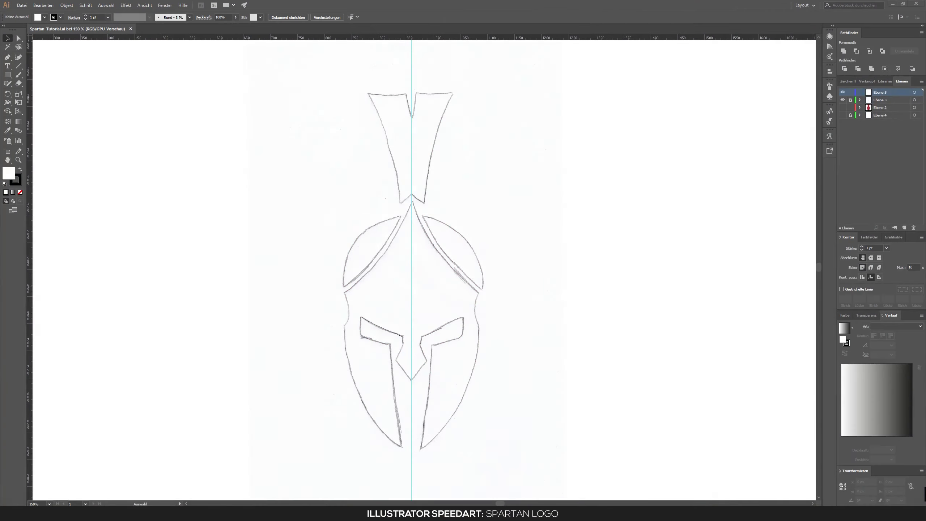
# - Start an unfilled Pen path at the nose point, anchoring at the left eye opening's corner
pyautogui.scroll(-3, 429, 321)
pyautogui.scroll(6, 429, 321)
pyautogui.press('p')
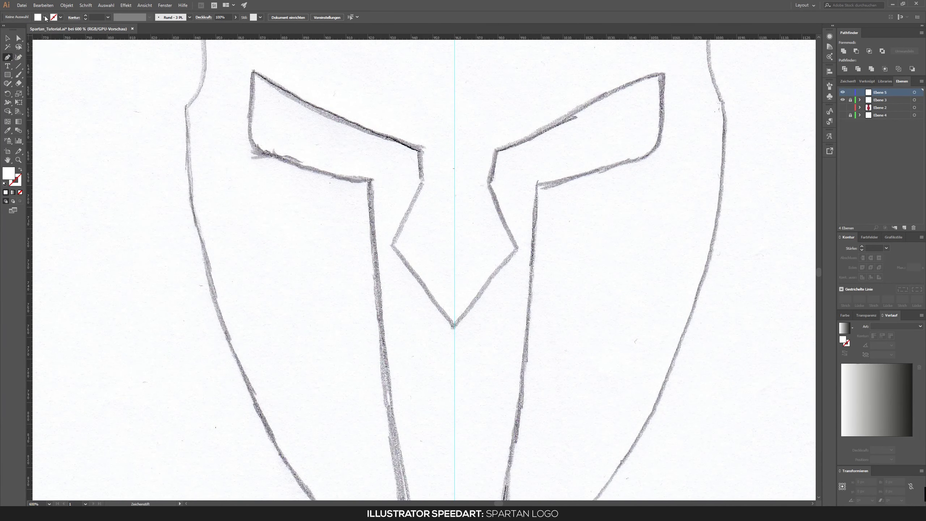
pyautogui.press('/')
pyautogui.click(454, 327)
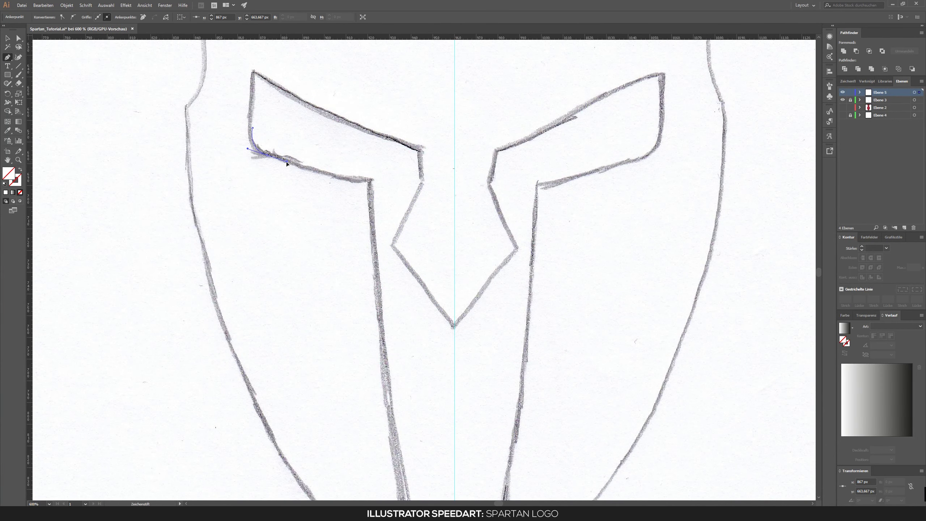
pyautogui.click(372, 180)
pyautogui.scroll(-2, 372, 183)
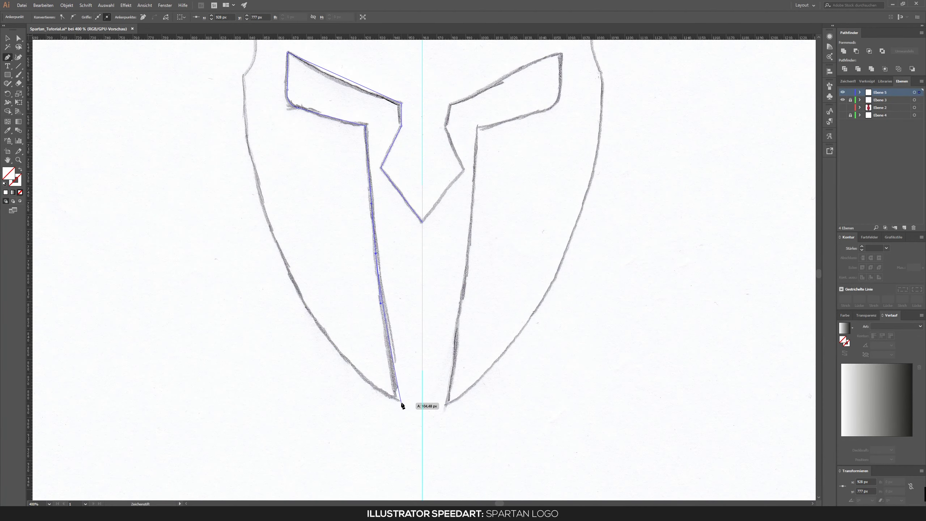
# - Trace the curved left helmet outline up to where the side meets the dome
pyautogui.click(243, 76)
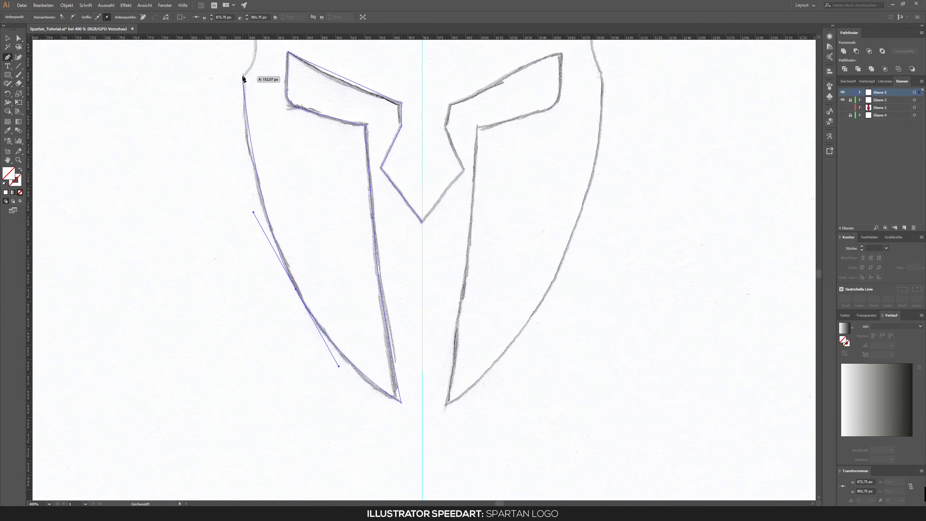
pyautogui.moveTo(253, 212); pyautogui.dragTo(280, 289)
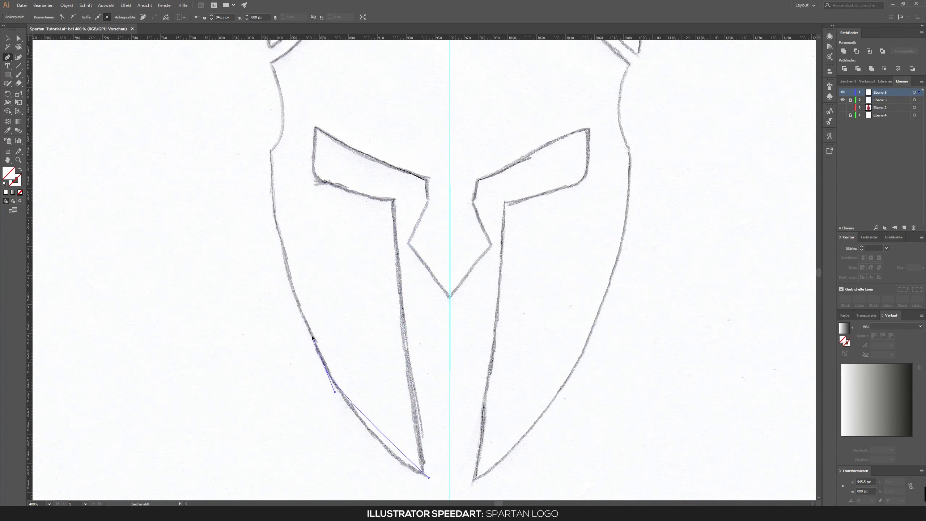
pyautogui.click(268, 274)
pyautogui.click(273, 151)
pyautogui.scroll(5, 273, 150)
pyautogui.click(299, 199)
pyautogui.scroll(2, 299, 199)
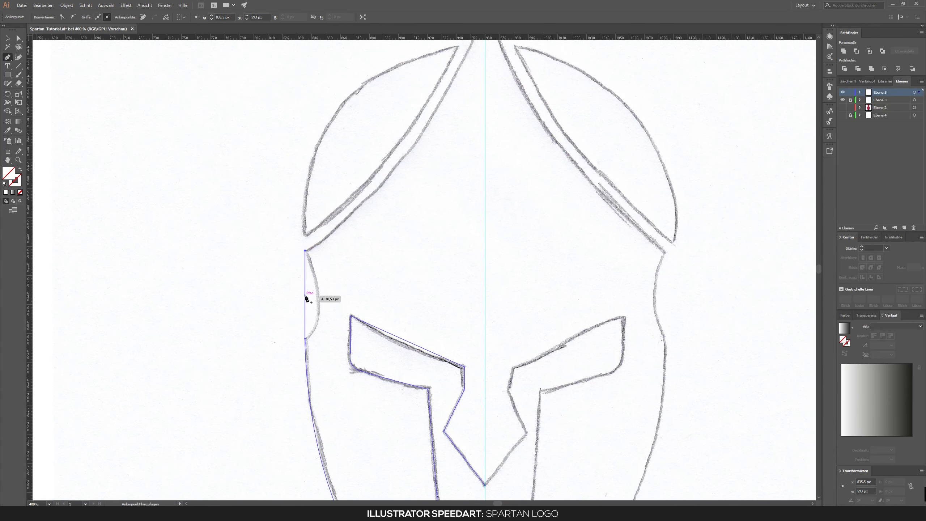
pyautogui.moveTo(305, 269); pyautogui.dragTo(317, 296)
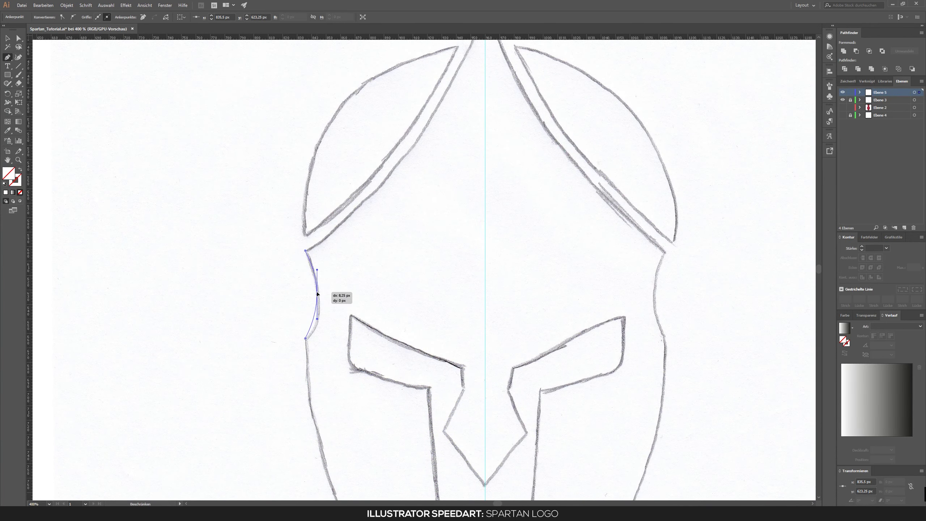
pyautogui.scroll(3, 441, 102)
pyautogui.hscroll(2, 441, 102)
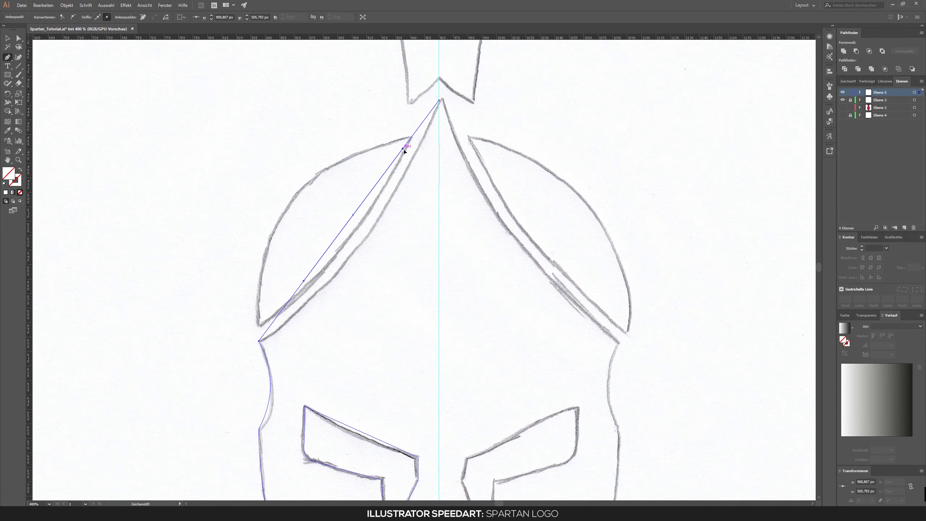
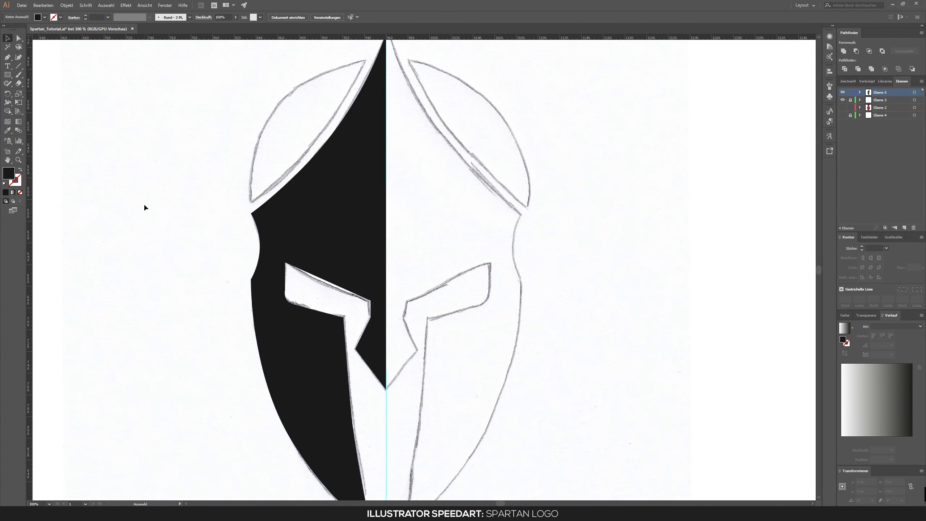
# - Reflect a copy of the black half helmet to form the full helmet
pyautogui.rightClick(465, 219)
pyautogui.click(516, 326)
pyautogui.press('Return')
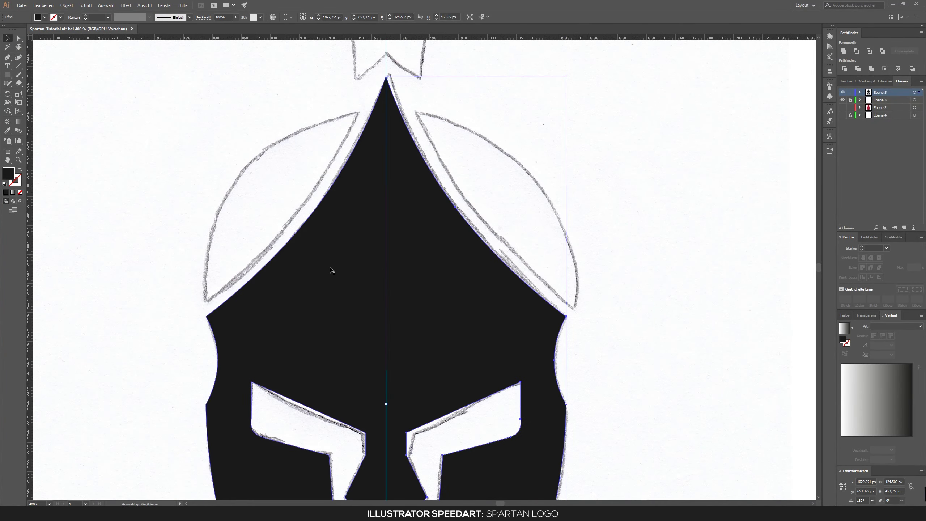
# - Draw a 30% opacity ellipse over the helmet dome and size it to the dome outline
pyautogui.moveTo(7, 75); pyautogui.dragTo(34, 93)
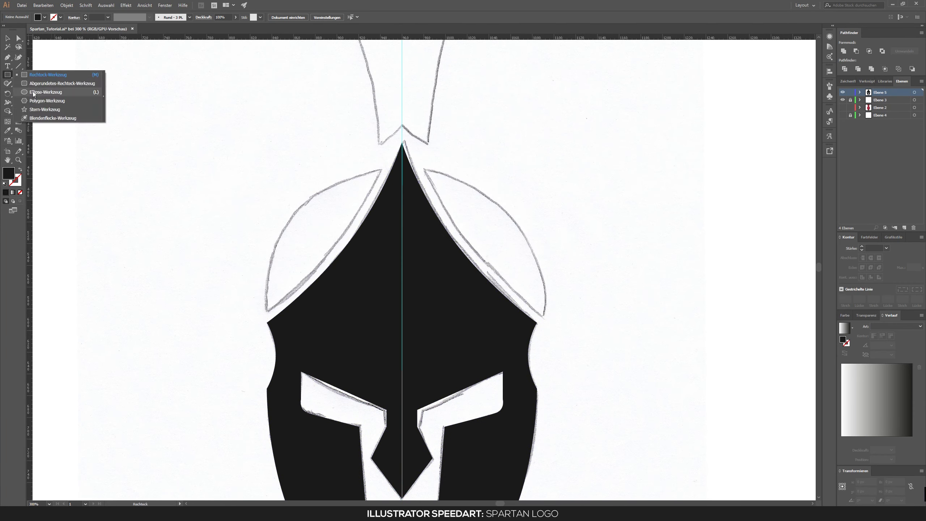
pyautogui.moveTo(403, 291); pyautogui.dragTo(547, 204)
pyautogui.write('v')
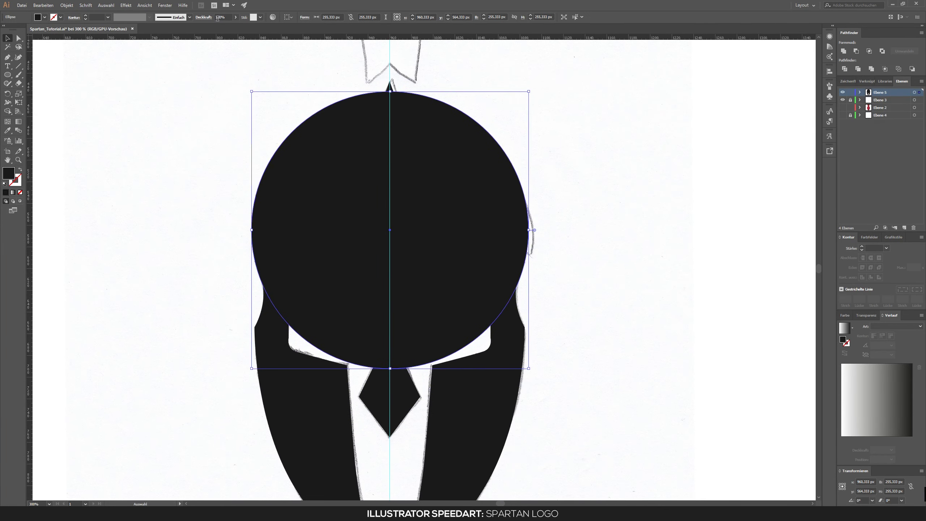
pyautogui.write('30')
pyautogui.press('Return')
pyautogui.hotkey('ctrl', '+')
pyautogui.moveTo(482, 204); pyautogui.dragTo(481, 223)
pyautogui.moveTo(561, 73); pyautogui.dragTo(556, 74)
# - Create an offset path copy of the dome ellipse
pyautogui.click(66, 5)
pyautogui.click(286, 210)
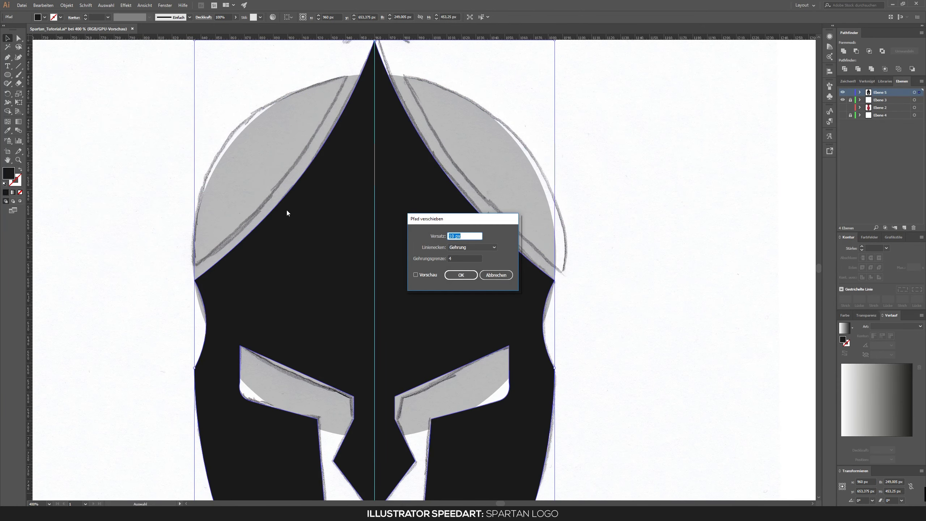
pyautogui.press('Return')
pyautogui.press('a')
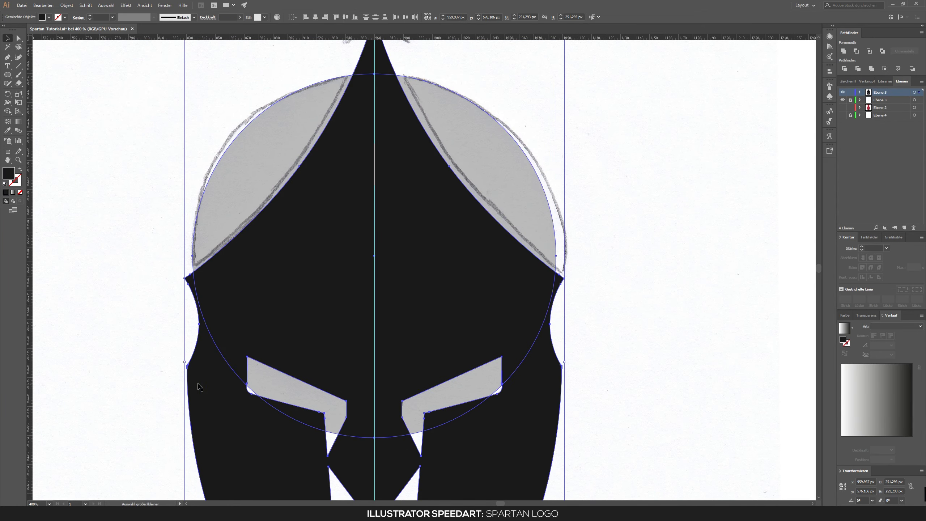
# - Undo the subtraction to restore the grey circle, then separate the merged helmet pieces
pyautogui.rightClick(492, 154)
pyautogui.click(528, 158)
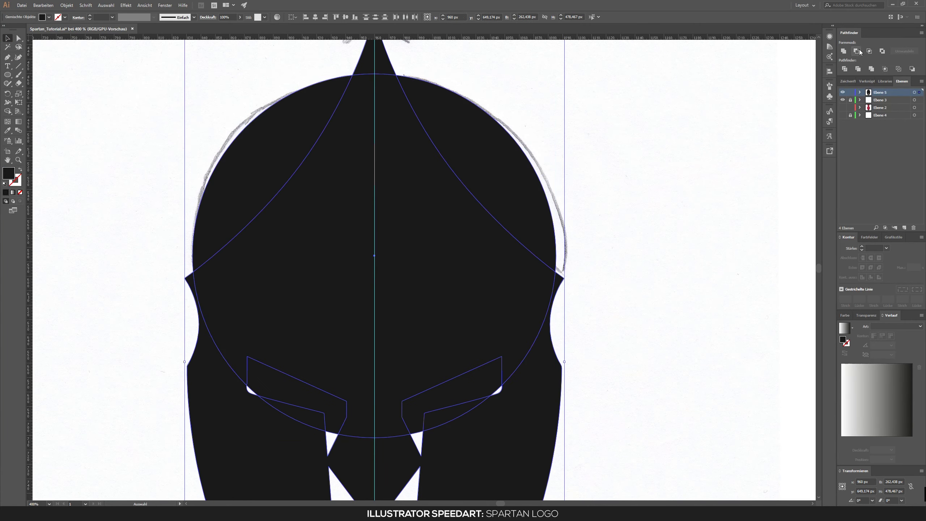
pyautogui.rightClick(503, 179)
pyautogui.click(534, 234)
pyautogui.click(289, 400)
pyautogui.click(583, 298)
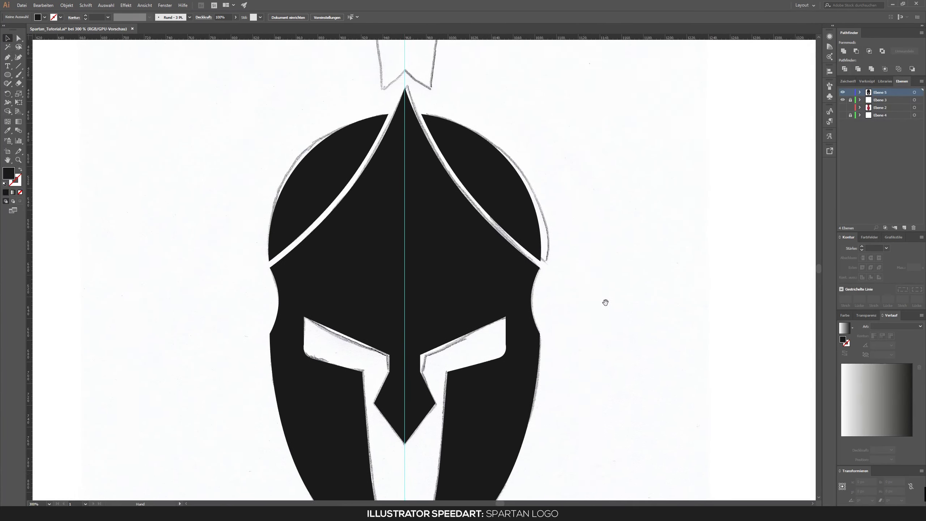
# - Trace the left half of the crest with the Pen tool and fill it black
pyautogui.scroll(-3, 572, 344)
pyautogui.press('p')
pyautogui.scroll(5, 376, 249)
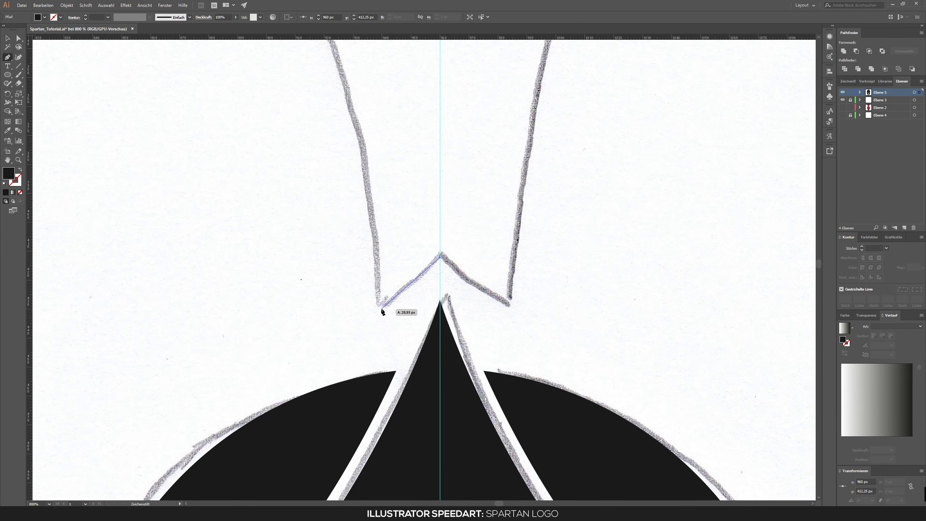
pyautogui.click(382, 310)
pyautogui.scroll(-3, 381, 310)
pyautogui.click(304, 166)
pyautogui.click(44, 17)
pyautogui.click(5, 30)
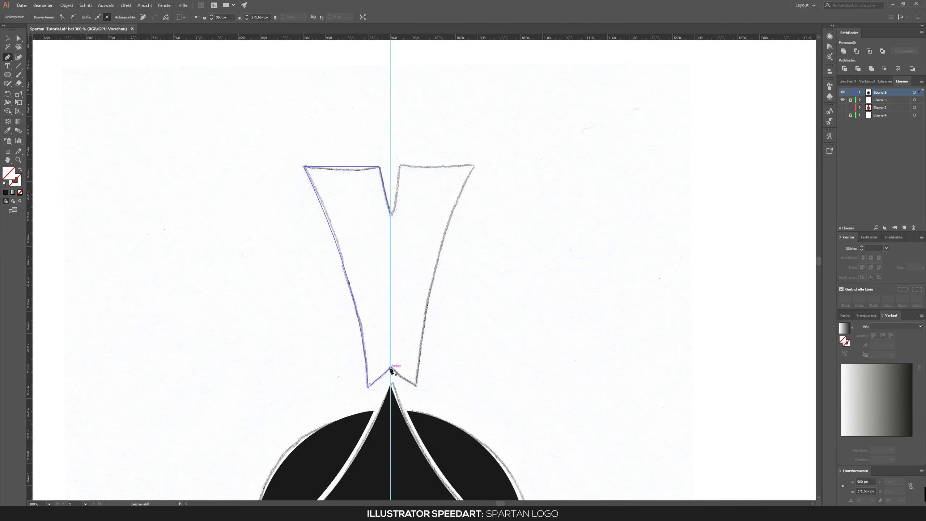
pyautogui.click(45, 17)
pyautogui.click(22, 31)
# - Draw a white triangle notch on the crest's left edge and duplicate it higher up
pyautogui.scroll(2, 314, 339)
pyautogui.press('p')
pyautogui.scroll(2, 314, 340)
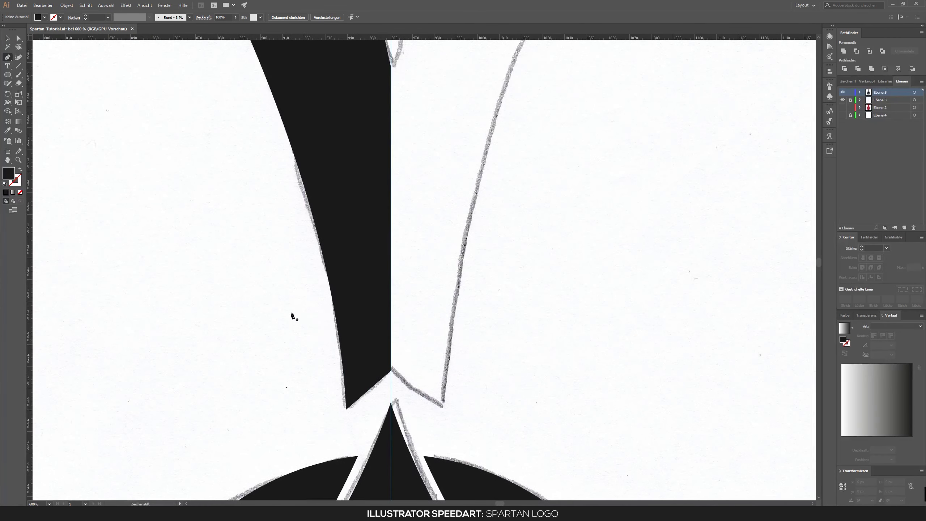
pyautogui.moveTo(369, 336); pyautogui.dragTo(291, 312)
pyautogui.click(44, 17)
pyautogui.click(14, 30)
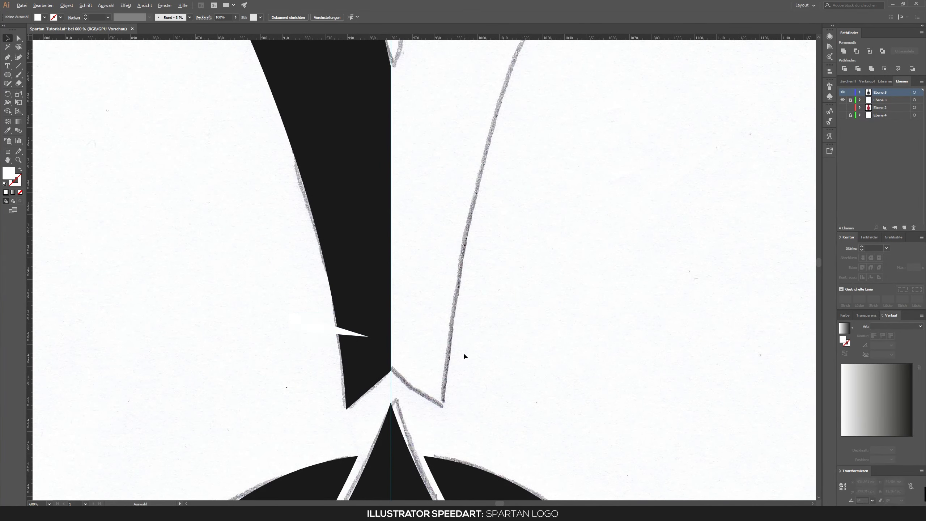
pyautogui.click(462, 355)
pyautogui.scroll(2, 387, 384)
pyautogui.hscroll(-3, 387, 385)
pyautogui.scroll(3, 316, 362)
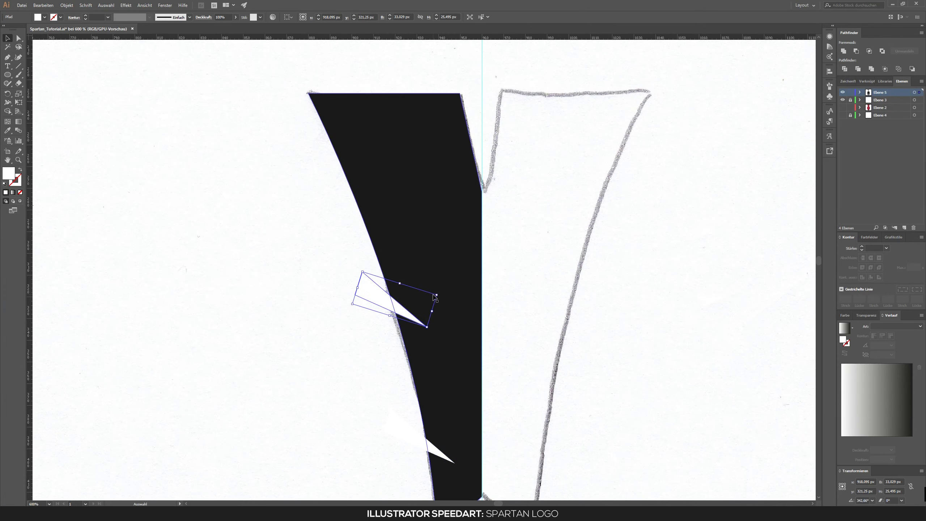
pyautogui.moveTo(361, 288); pyautogui.dragTo(376, 309)
# - Reshape the upper triangle and cut both white triangles out of the black crest half
pyautogui.press('a')
pyautogui.scroll(3, 351, 301)
pyautogui.hscroll(-1, 350, 300)
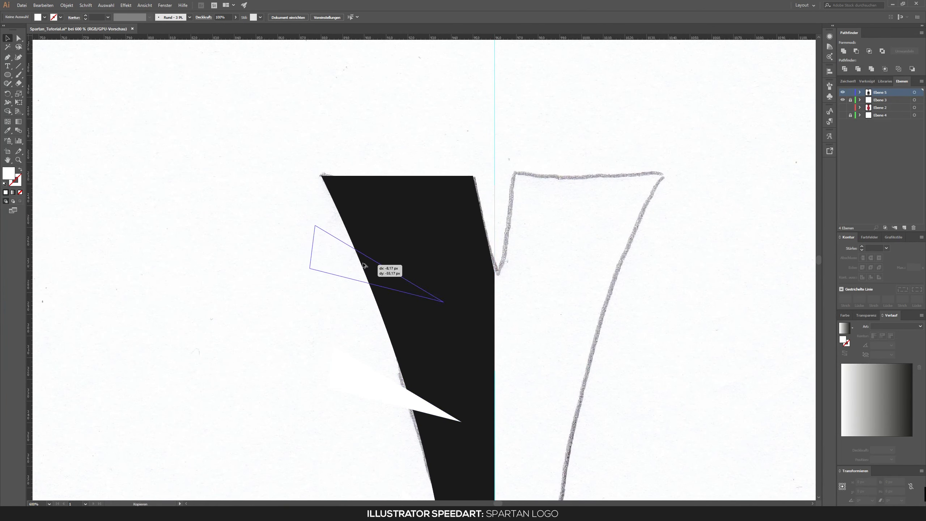
pyautogui.moveTo(333, 345); pyautogui.dragTo(316, 215)
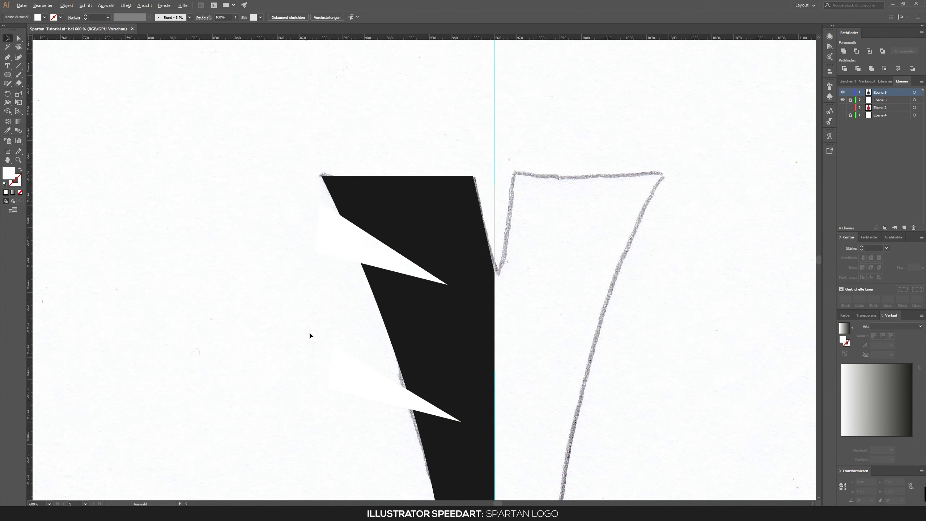
pyautogui.scroll(-2, 317, 334)
pyautogui.moveTo(370, 335); pyautogui.dragTo(370, 337)
pyautogui.hotkey('ctrl', 'a')
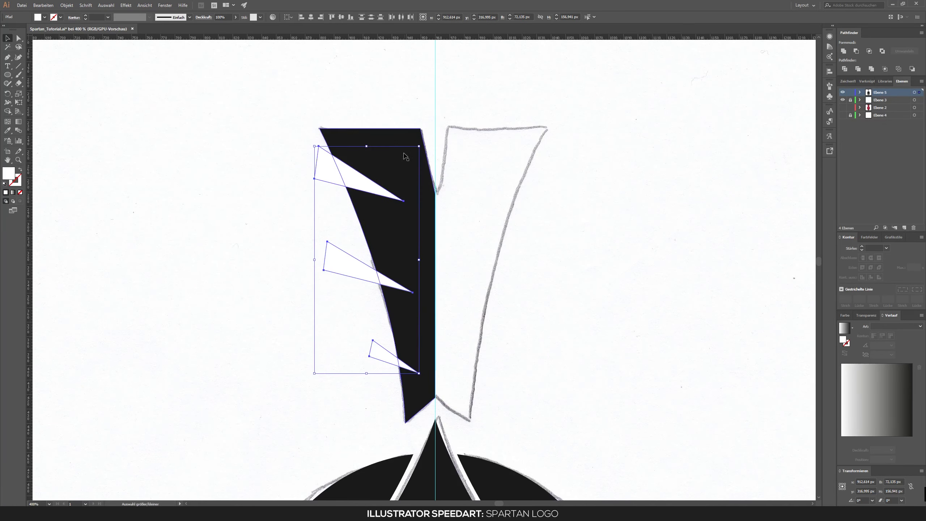
pyautogui.click(855, 51)
# - Reflect a copy of the notched crest half onto the right side
pyautogui.rightClick(546, 255)
pyautogui.click(560, 228)
pyautogui.click(562, 199)
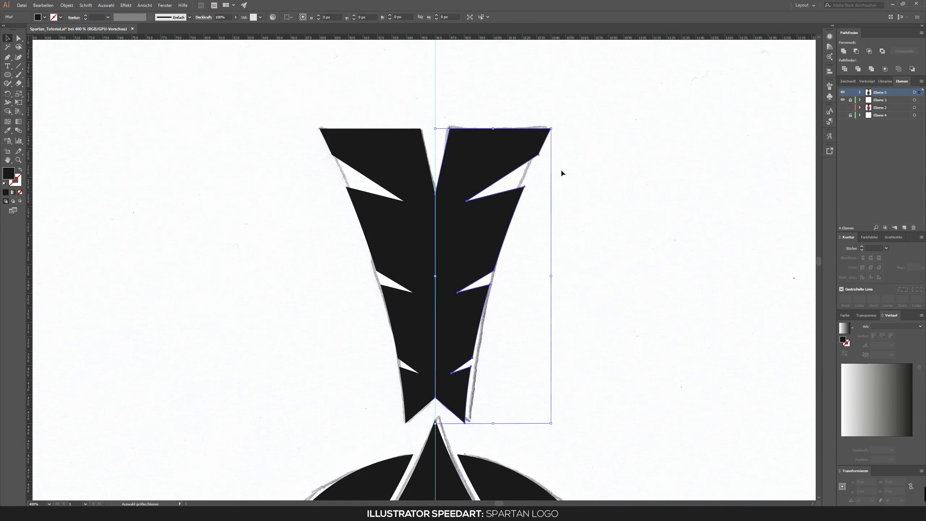
pyautogui.click(614, 286)
pyautogui.scroll(-1, 595, 321)
pyautogui.scroll(-5, 595, 322)
# - Hide the sketch layer and move the vertical guide onto the crest's bottom tip
pyautogui.click(842, 99)
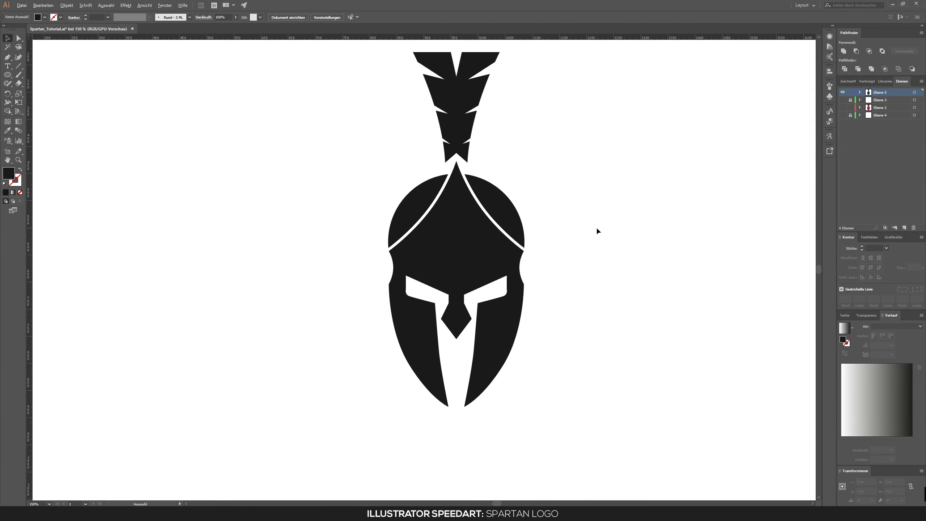
pyautogui.scroll(1, 596, 226)
pyautogui.click(411, 405)
pyautogui.scroll(8, 412, 159)
pyautogui.moveTo(412, 159); pyautogui.dragTo(403, 158)
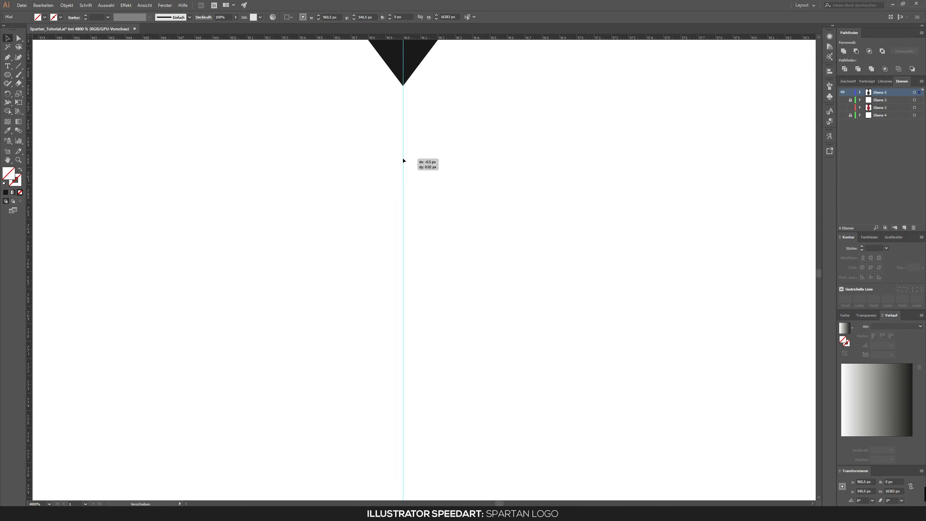
pyautogui.hotkey('ctrl', '0')
# - Fill the helmet with a red linear gradient (stop ea384d) at a 90° angle
pyautogui.click(471, 327)
pyautogui.click(849, 374)
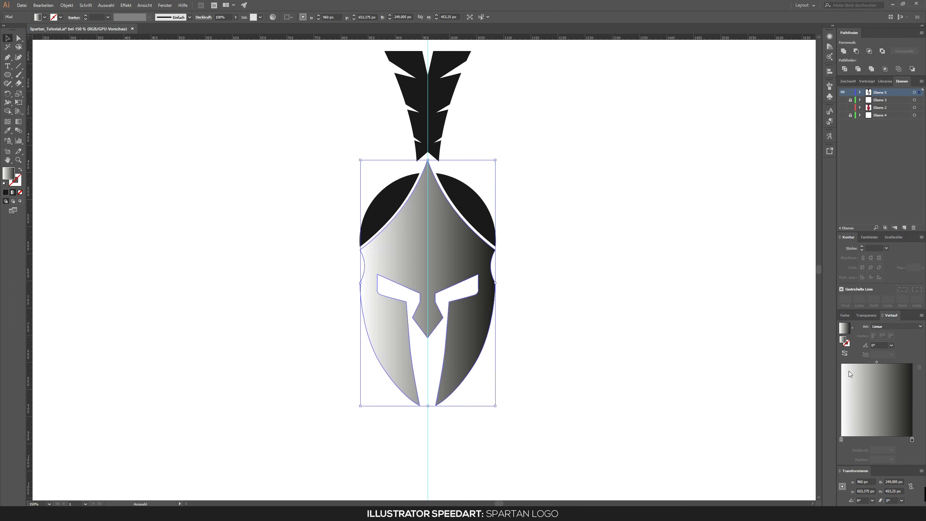
pyautogui.doubleClick(843, 340)
pyautogui.press('Return')
pyautogui.click(912, 440)
pyautogui.doubleClick(843, 340)
pyautogui.write('ea384d')
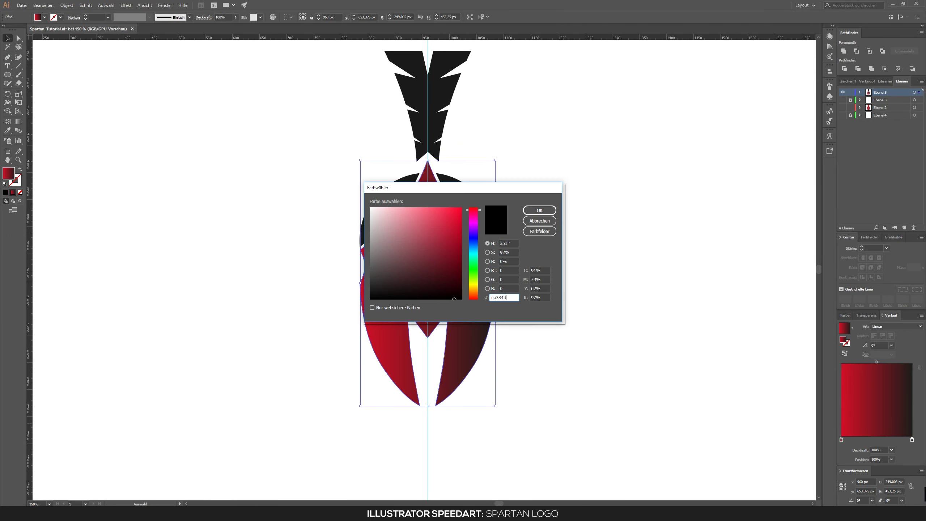
pyautogui.press('Return')
pyautogui.click(876, 345)
pyautogui.write('90')
pyautogui.press('Return')
# - Apply the same red gradient to the dome shapes, then reselect the helmet
pyautogui.click(386, 208)
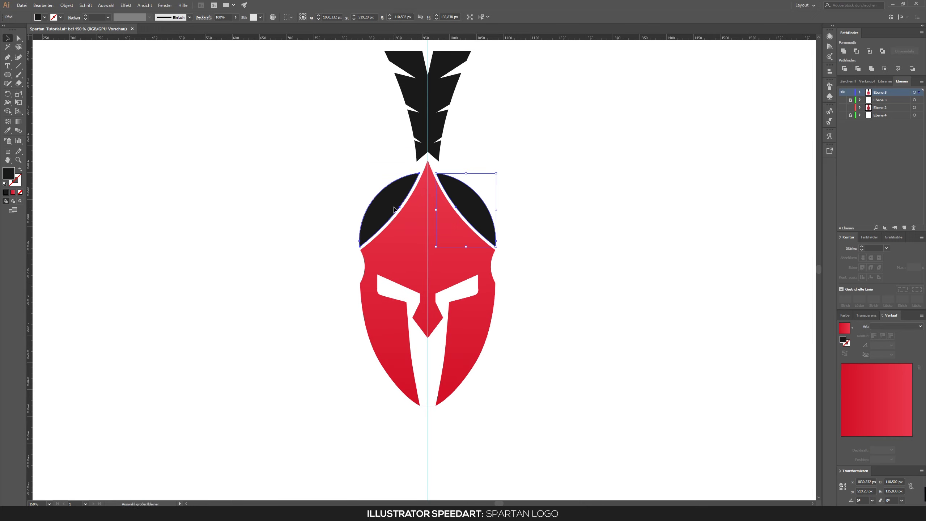
pyautogui.click(844, 328)
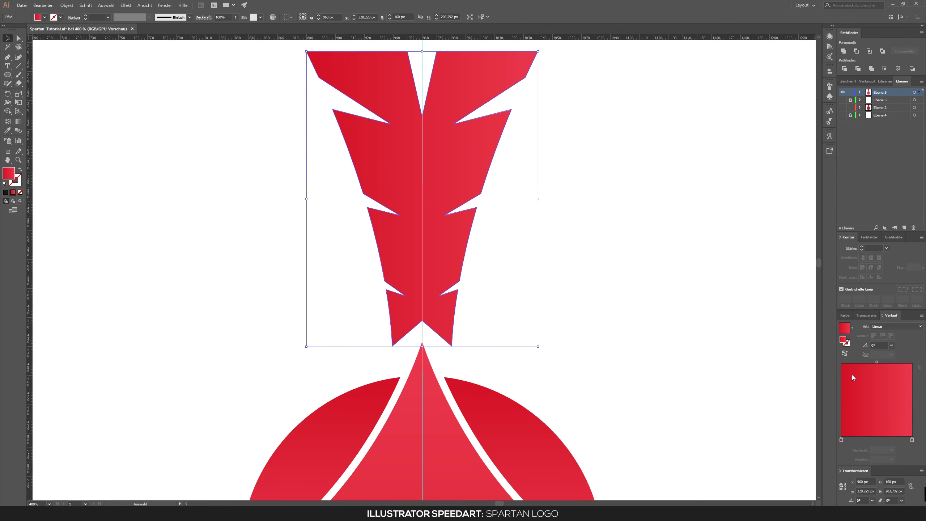
pyautogui.scroll(2, 564, 235)
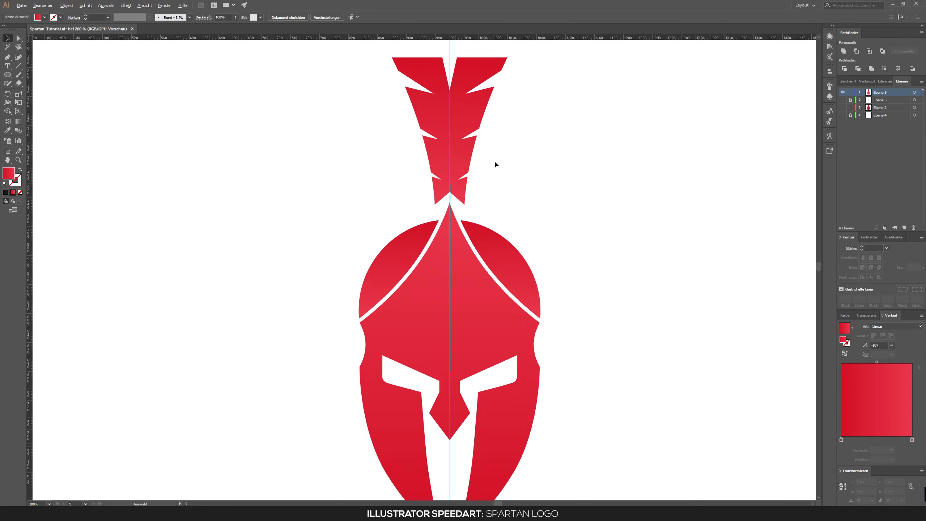
pyautogui.scroll(1, 494, 160)
pyautogui.click(477, 256)
pyautogui.scroll(-2, 478, 256)
# - Offset the helmet and crest by 20 px, unite into a black outline, and send it to back
pyautogui.scroll(1, 532, 219)
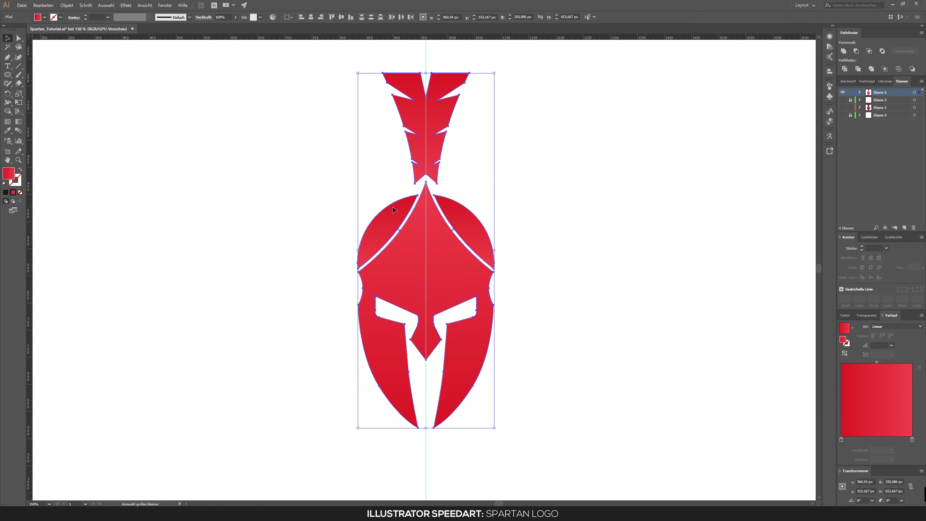
pyautogui.click(67, 5)
pyautogui.click(233, 206)
pyautogui.write('20')
pyautogui.press('Return')
pyautogui.click(844, 51)
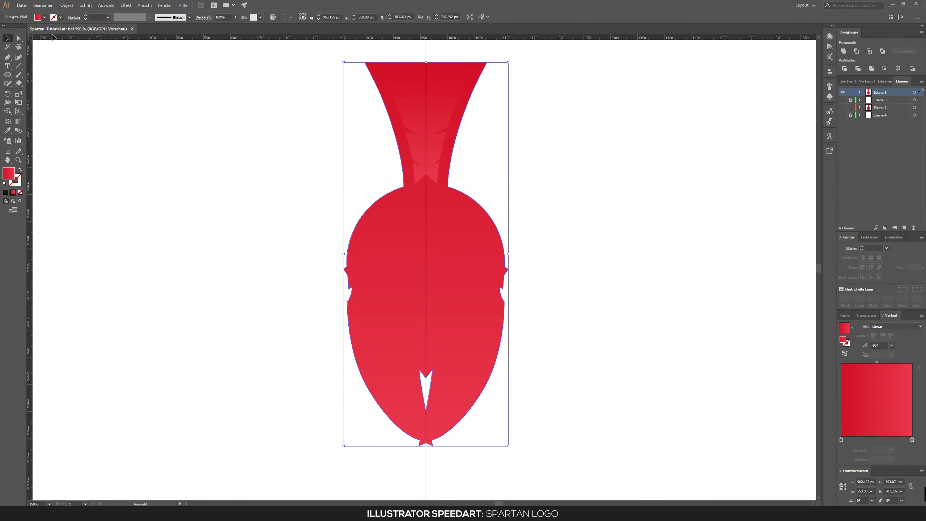
pyautogui.click(44, 17)
pyautogui.click(18, 25)
pyautogui.rightClick(369, 235)
pyautogui.click(524, 329)
# - Delete the stray notch anchors from the black outline with the Pen tool
pyautogui.scroll(3, 502, 302)
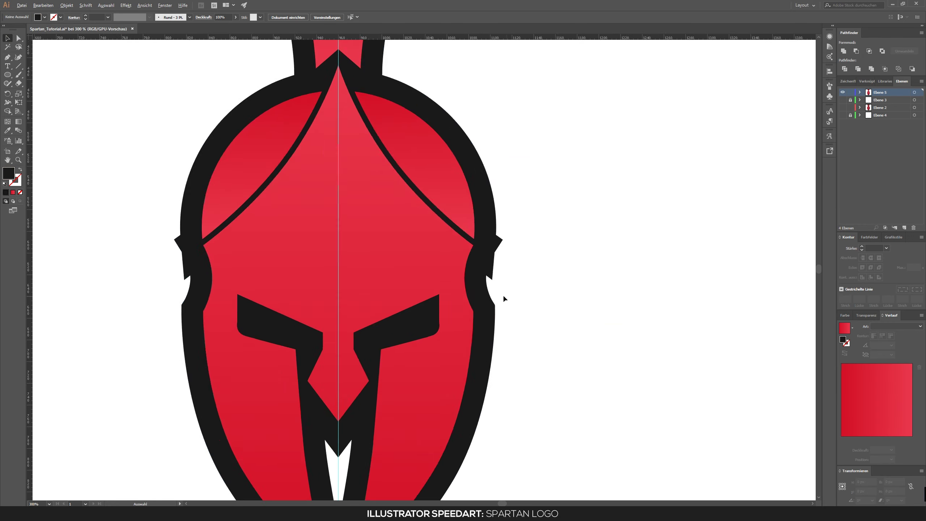
pyautogui.scroll(2, 452, 328)
pyautogui.click(7, 57)
pyautogui.click(478, 217)
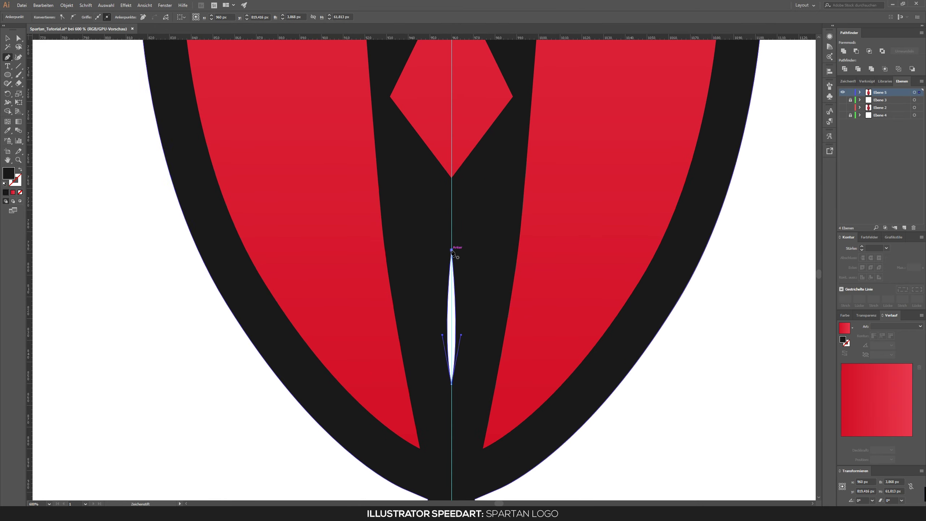
pyautogui.scroll(3, 456, 375)
pyautogui.scroll(-3, 394, 408)
pyautogui.scroll(3, 413, 314)
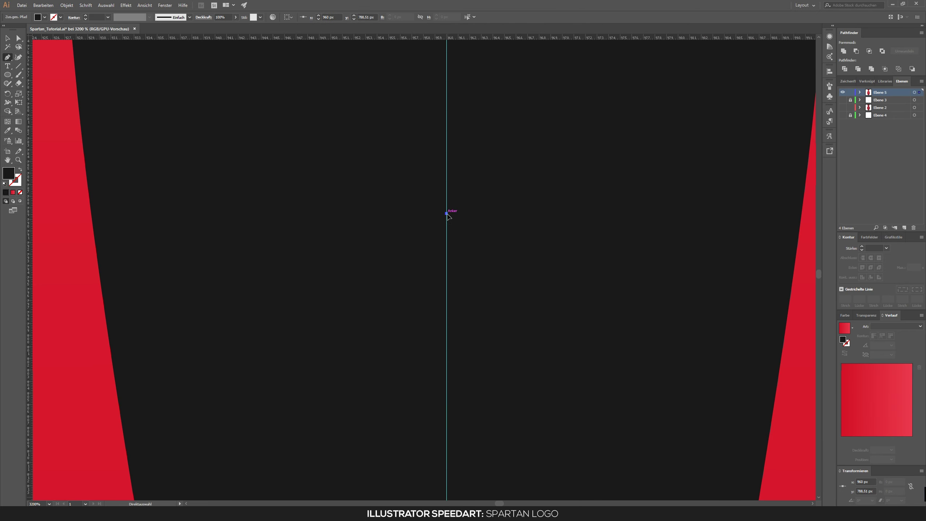
pyautogui.scroll(-3, 449, 213)
pyautogui.click(371, 319)
pyautogui.scroll(-5, 371, 319)
pyautogui.scroll(5, 525, 275)
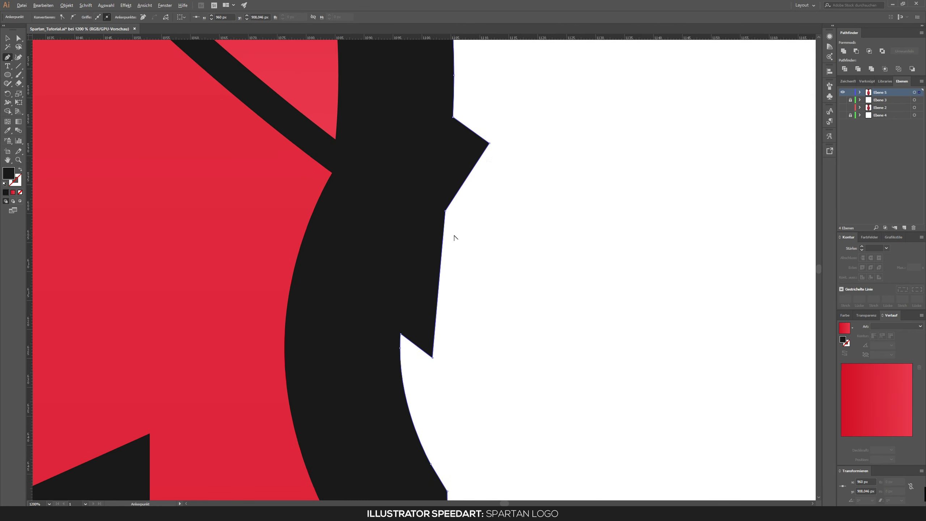
pyautogui.scroll(-3, 517, 202)
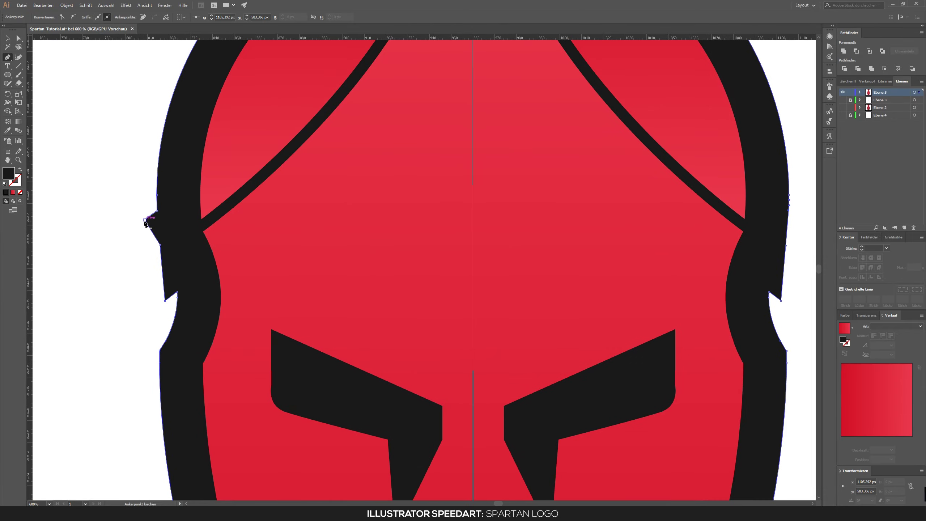
pyautogui.scroll(2, 144, 222)
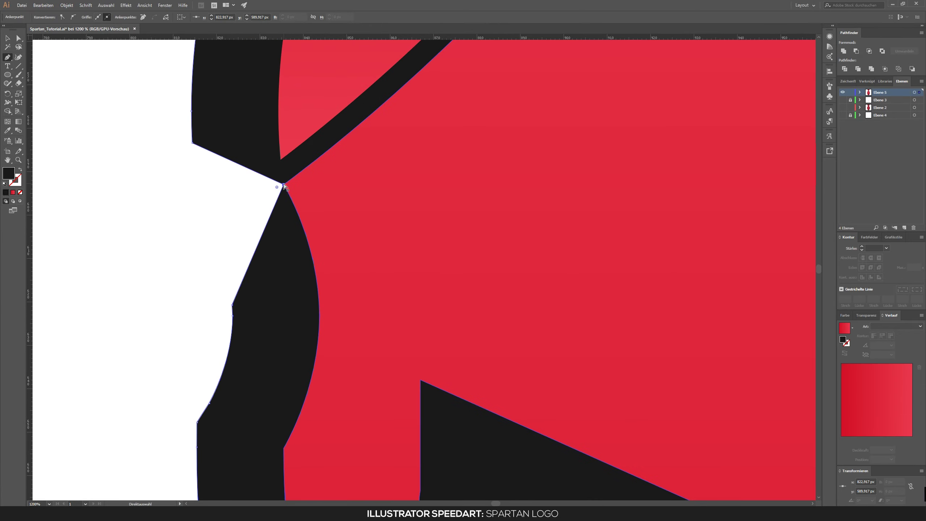
pyautogui.hscroll(10, 200, 264)
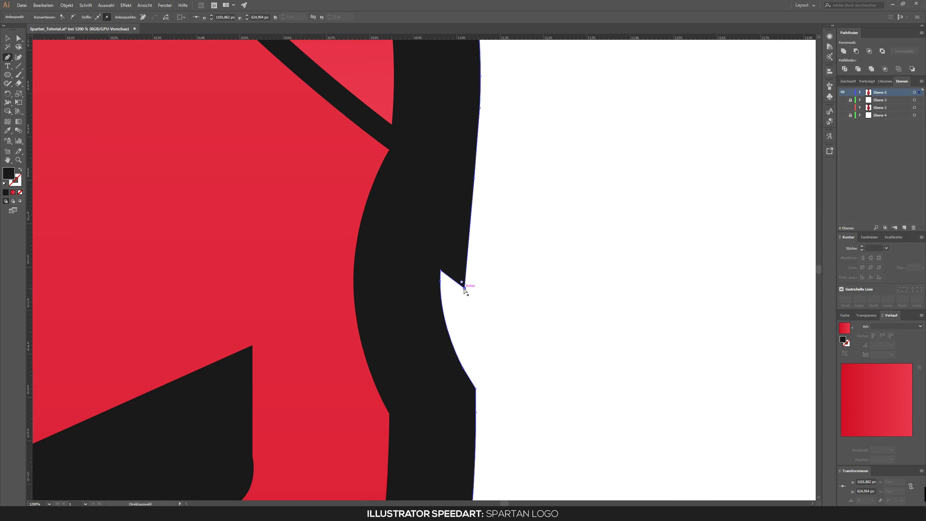
pyautogui.scroll(-5, 525, 247)
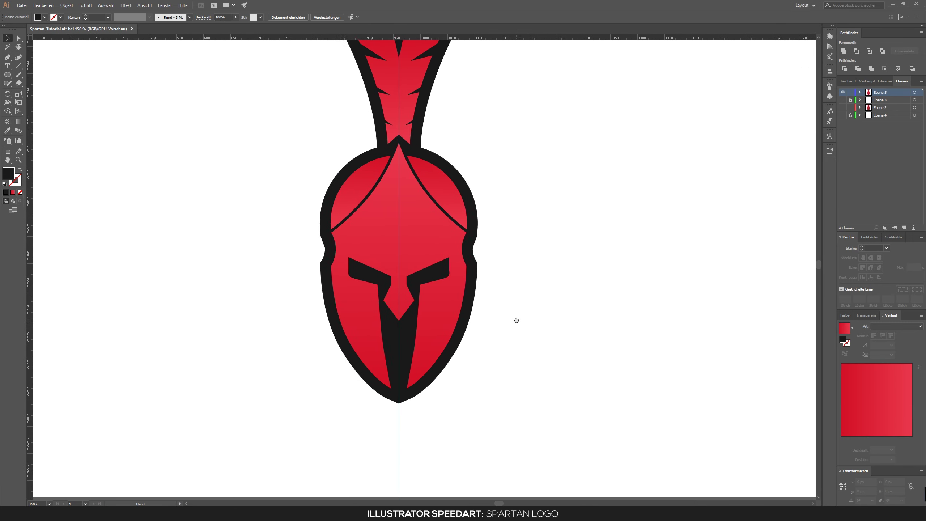
# - Give the black outline an 8 pt red stroke and save the document
pyautogui.moveTo(515, 320)
pyautogui.mouseDown()
pyautogui.moveTo(404, 314)
pyautogui.moveTo(403, 357)
pyautogui.mouseUp()
pyautogui.click(404, 356)
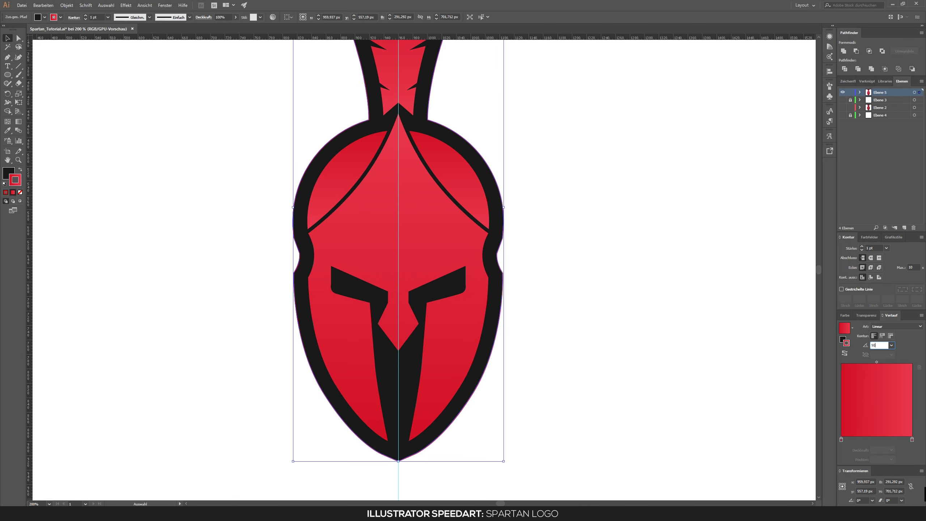
pyautogui.write('8')
pyautogui.press('Return')
pyautogui.click(591, 303)
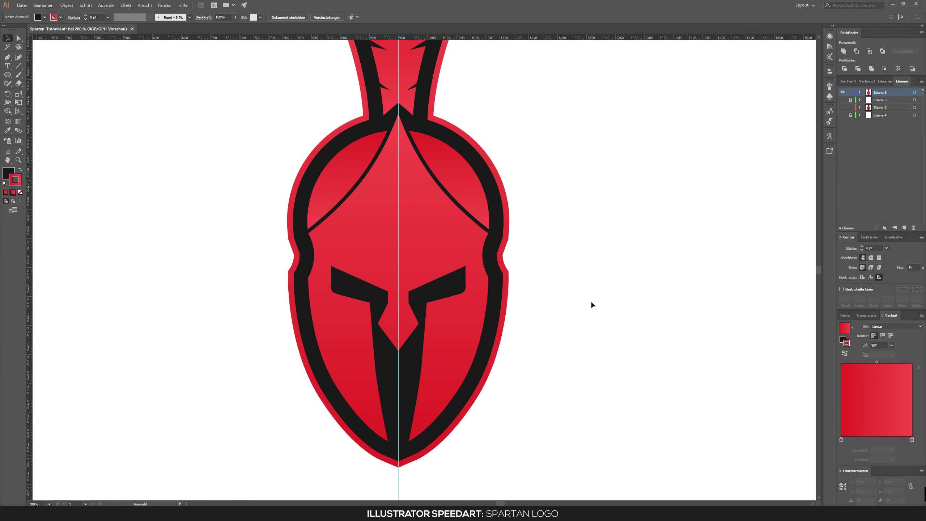
pyautogui.hotkey('ctrl', '+')
pyautogui.scroll(-3, 382, 239)
pyautogui.hotkey('ctrl', 's')
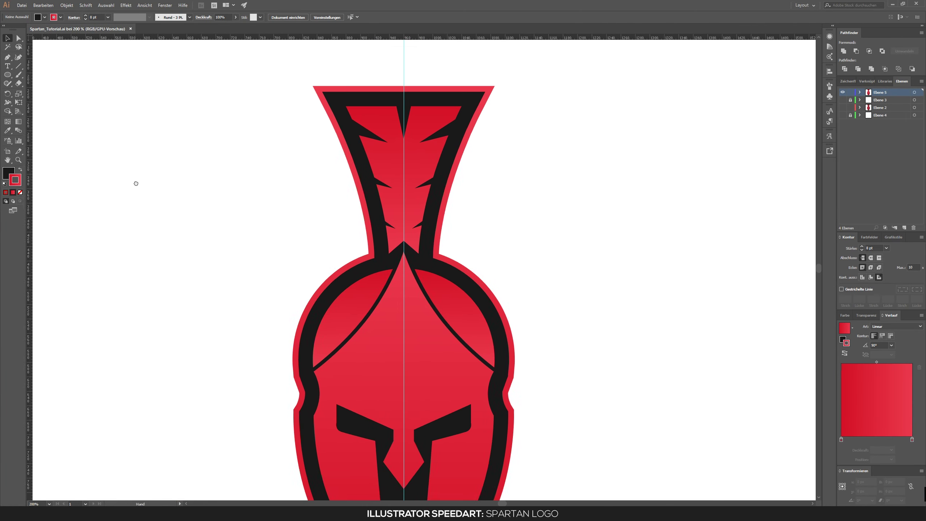
# - Make an inset offset copy of the helmet, cut away its left half, and fill it black
pyautogui.click(430, 277)
pyautogui.click(66, 6)
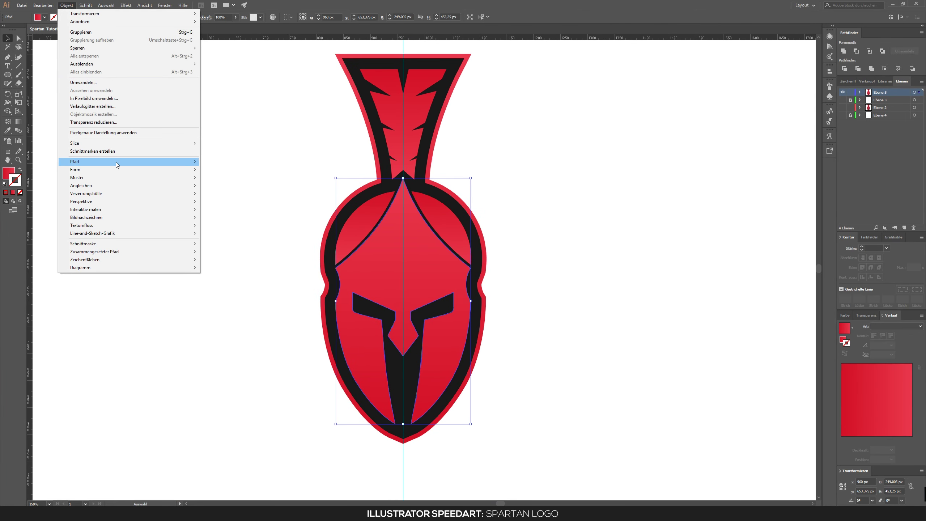
pyautogui.click(244, 186)
pyautogui.press('Return')
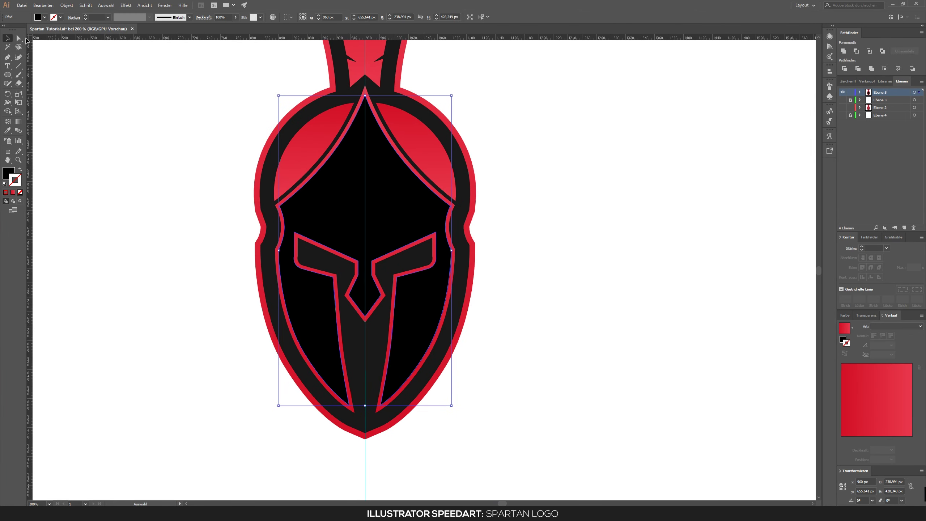
pyautogui.moveTo(129, 55); pyautogui.dragTo(325, 451)
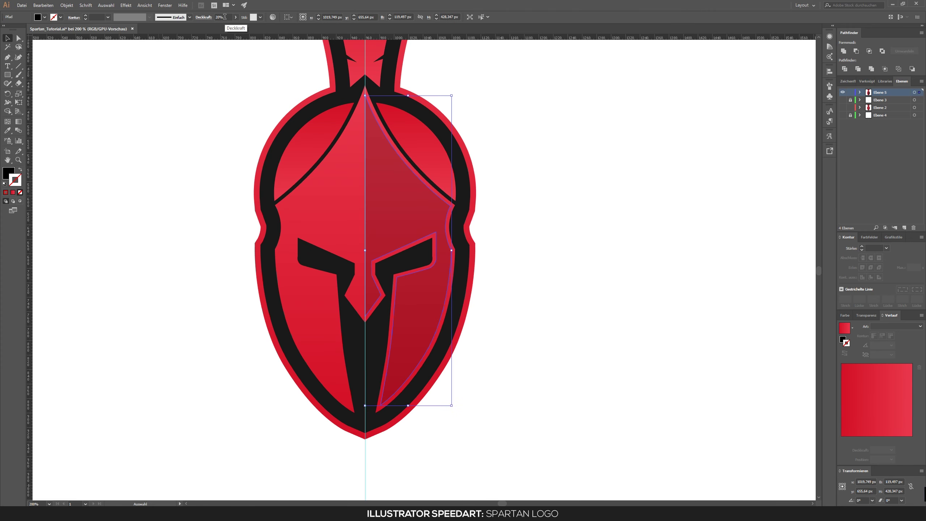
pyautogui.click(67, 6)
pyautogui.click(243, 186)
pyautogui.press('Return')
pyautogui.click(45, 16)
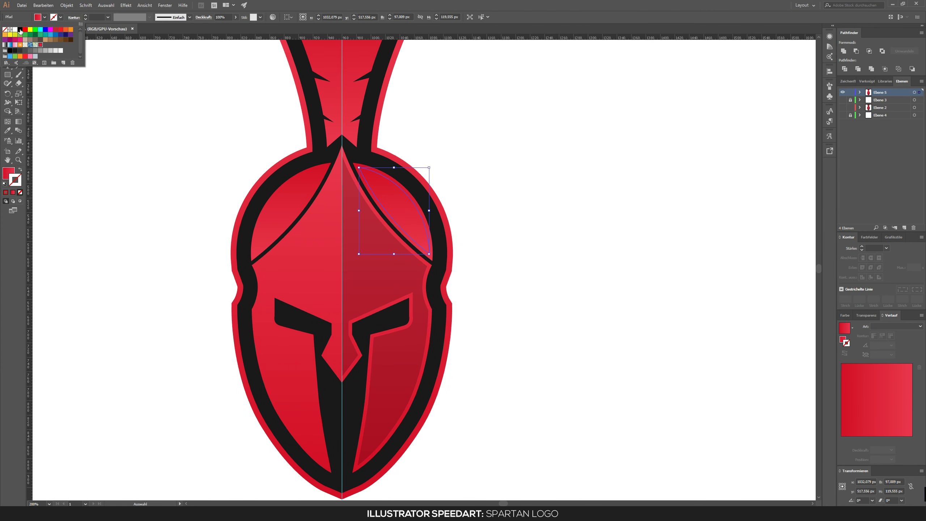
pyautogui.click(21, 32)
# - Add a 20% opacity inset copy of the crest and cut away its left half
pyautogui.click(66, 5)
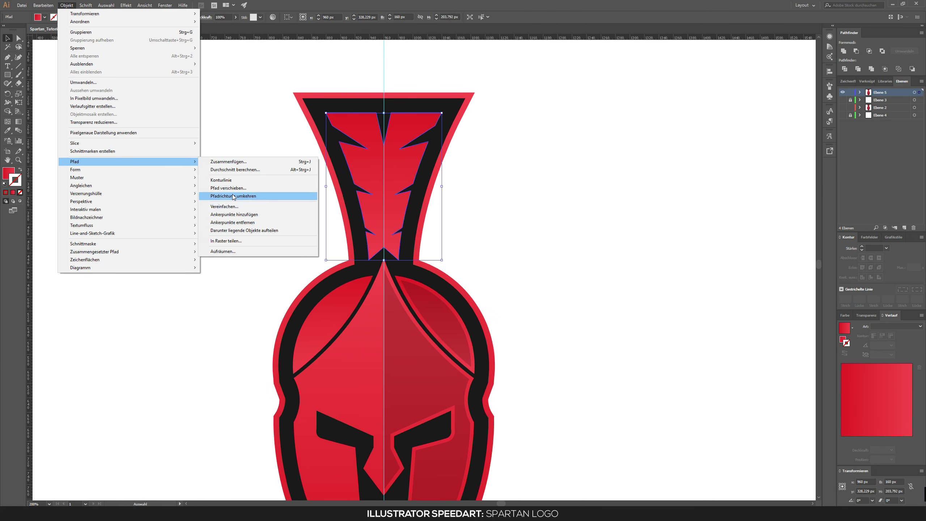
pyautogui.click(259, 195)
pyautogui.write('20')
pyautogui.press('Return')
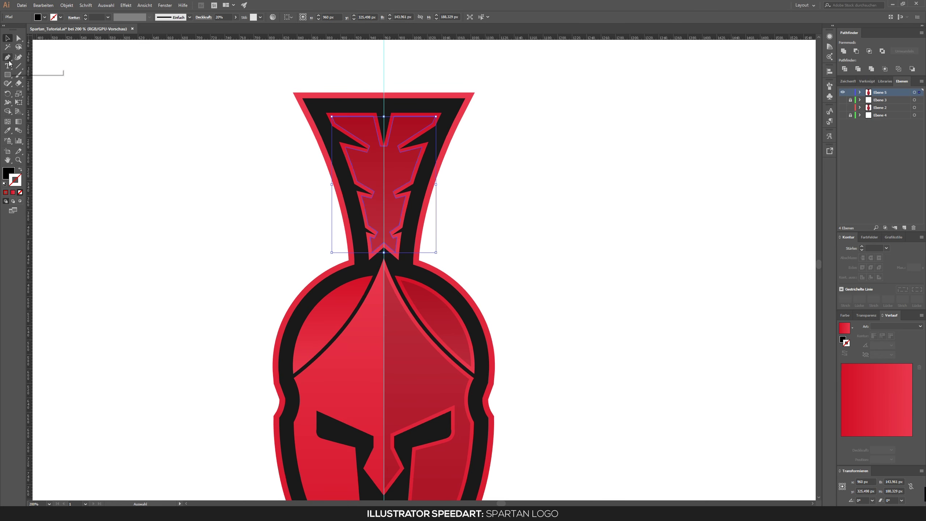
pyautogui.moveTo(372, 284); pyautogui.dragTo(379, 282)
pyautogui.hotkey('ctrl', '+')
pyautogui.hotkey('ctrl', '+')
pyautogui.hotkey('ctrl', '+')
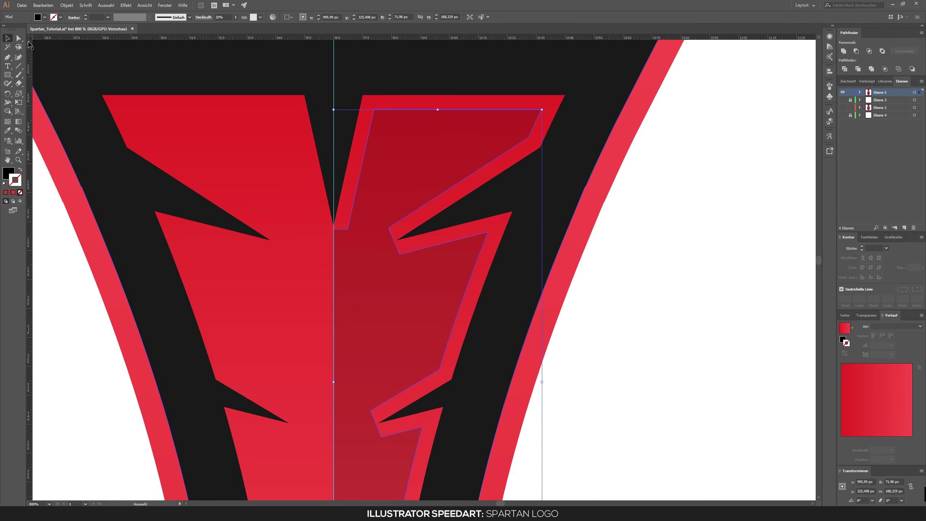
# - Adjust the crest shading's anchors so it follows the centre line
pyautogui.press('p')
pyautogui.click(374, 109)
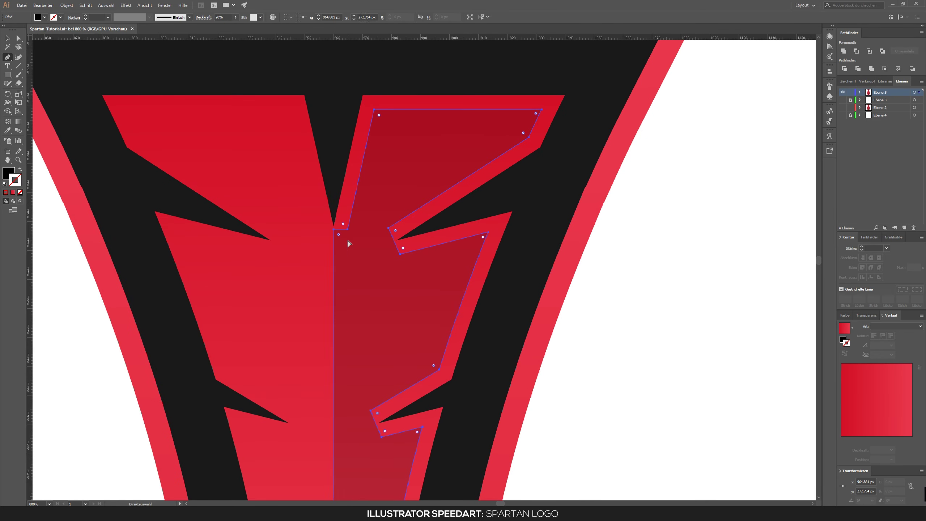
pyautogui.click(333, 230)
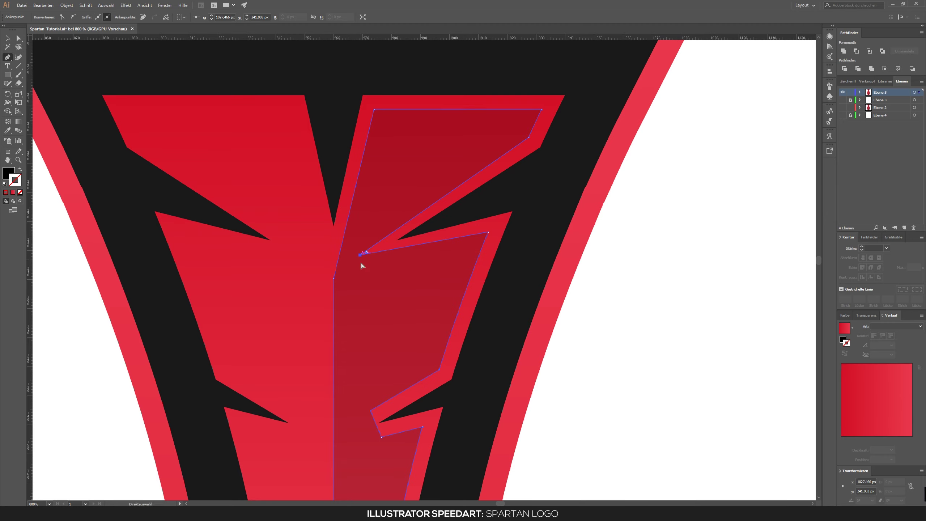
pyautogui.scroll(-5, 361, 266)
pyautogui.scroll(-4, 359, 282)
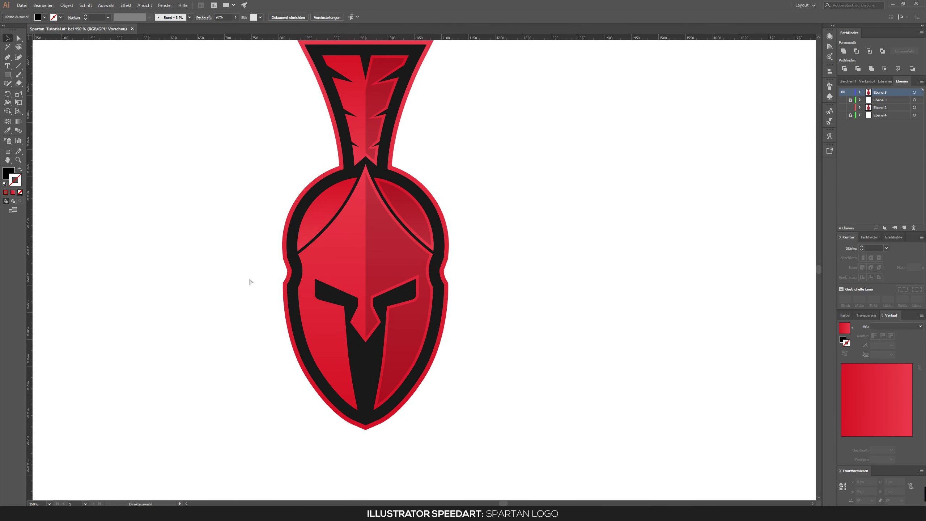
# - Move the anchor point at the helmet's eye corner
pyautogui.scroll(5, 541, 286)
pyautogui.scroll(5, 518, 219)
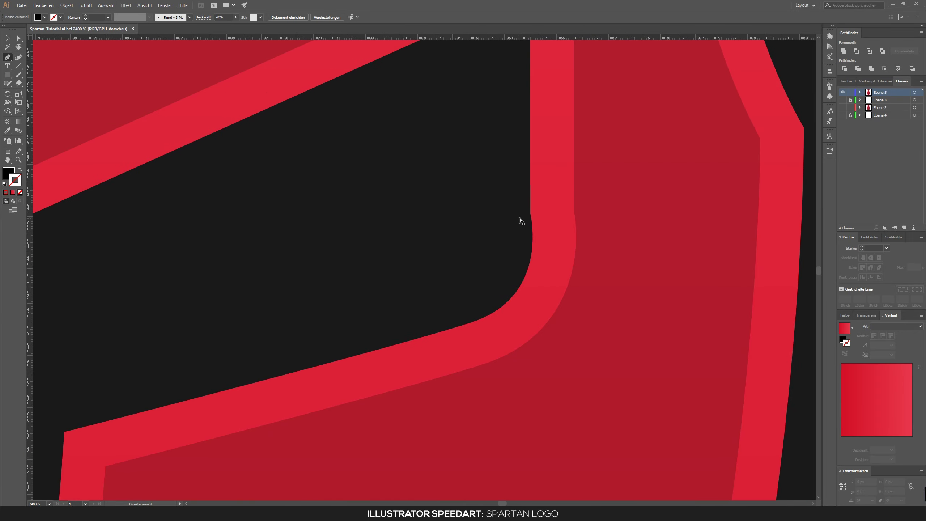
pyautogui.moveTo(530, 215); pyautogui.dragTo(536, 215)
pyautogui.scroll(-5, 536, 215)
pyautogui.scroll(-3, 310, 248)
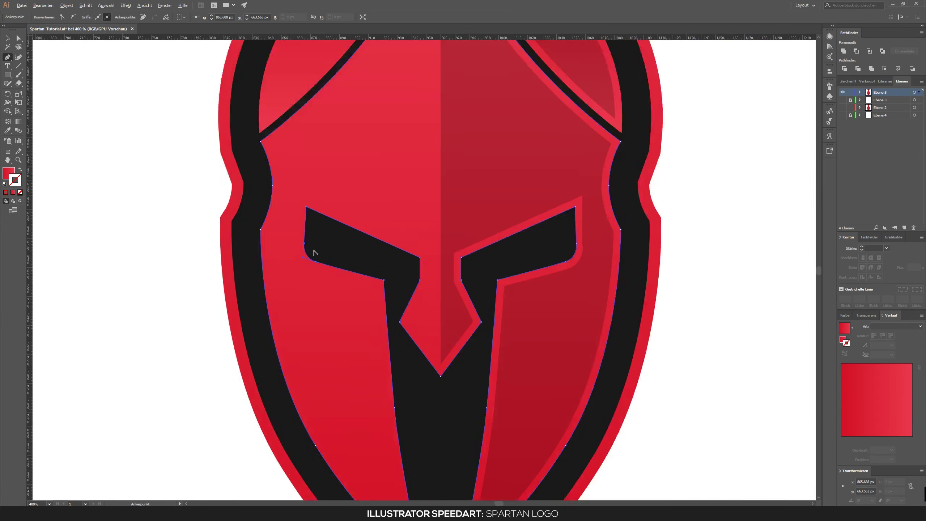
pyautogui.scroll(2, 481, 271)
pyautogui.scroll(2, 482, 271)
# - Draw two black-filled spike shapes below the right eye slit
pyautogui.moveTo(424, 218); pyautogui.dragTo(397, 332)
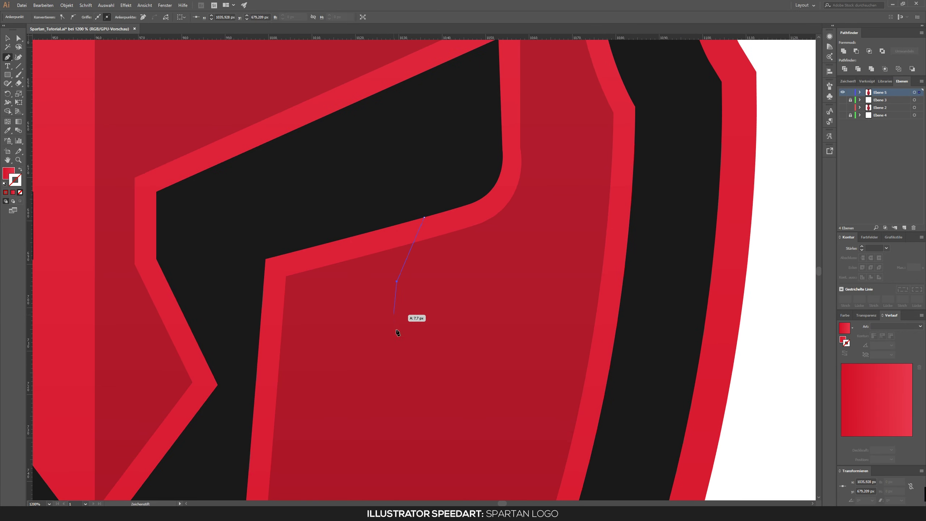
pyautogui.click(363, 271)
pyautogui.press('i')
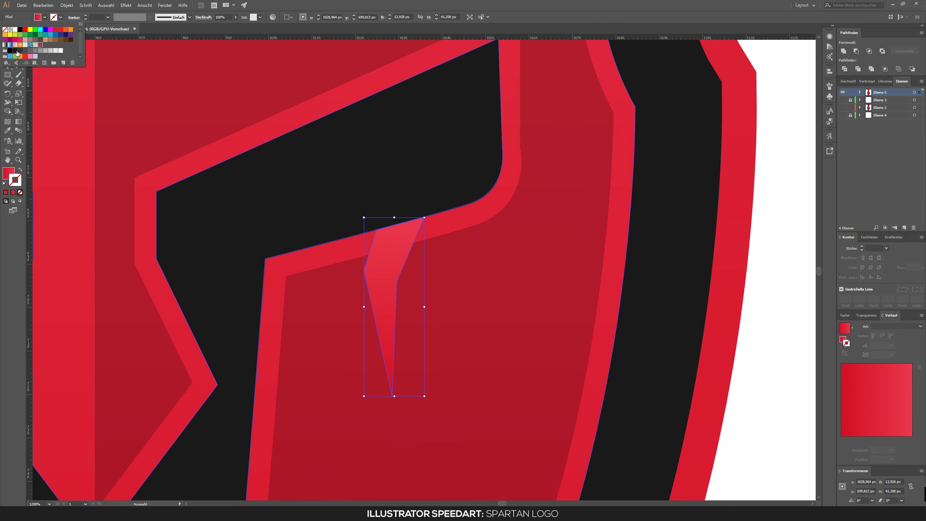
pyautogui.click(392, 175)
pyautogui.moveTo(366, 115); pyautogui.dragTo(389, 217)
pyautogui.press('p')
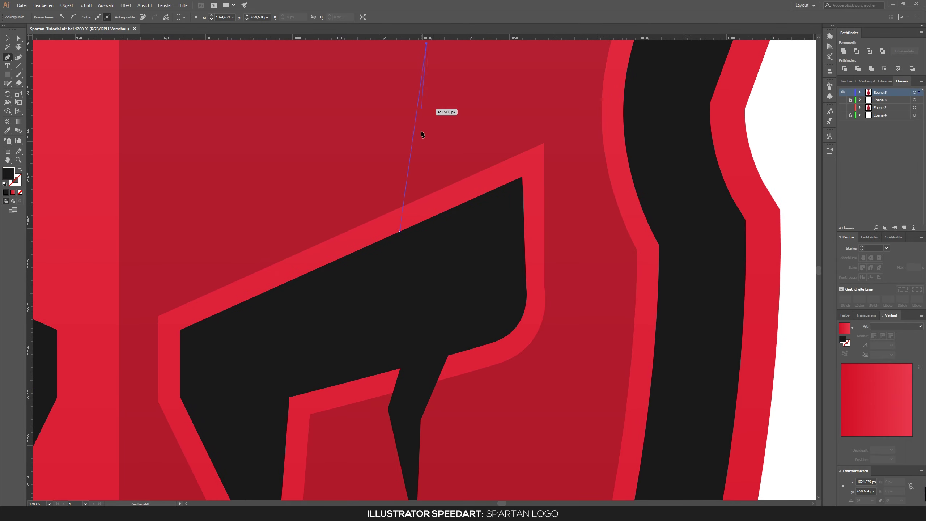
pyautogui.click(399, 231)
pyautogui.hotkey('ctrl', 'shift', 'a')
pyautogui.press('v')
# - Make the black spike thinner and nudge its bottom point onto the edge
pyautogui.keyDown('alt'); pyautogui.scroll(-3, 413, 176); pyautogui.keyUp('alt')
pyautogui.scroll(3, 364, 175)
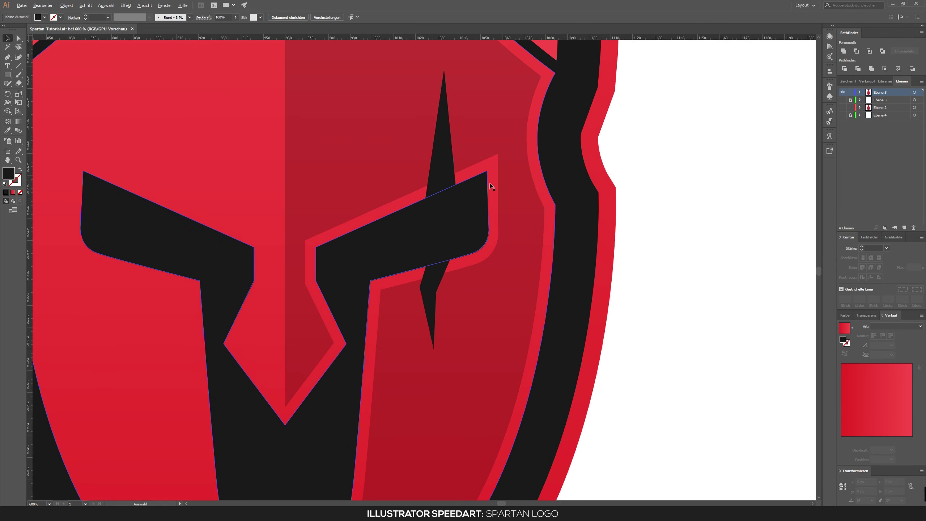
pyautogui.moveTo(439, 139); pyautogui.dragTo(451, 117)
pyautogui.keyDown('alt'); pyautogui.scroll(3, 428, 183); pyautogui.keyUp('alt')
pyautogui.moveTo(479, 205); pyautogui.dragTo(480, 210)
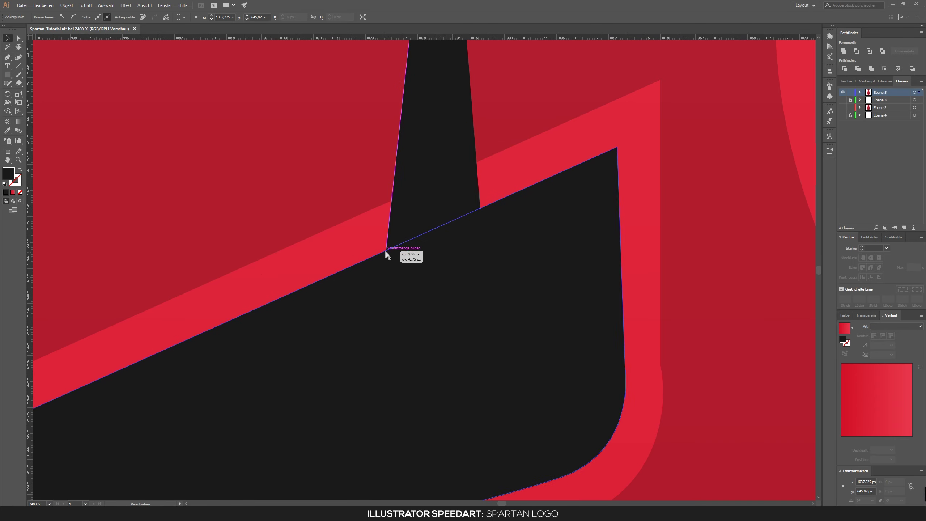
pyautogui.keyDown('alt'); pyautogui.scroll(-5, 386, 251); pyautogui.keyUp('alt')
pyautogui.keyDown('alt'); pyautogui.scroll(4, 296, 147); pyautogui.keyUp('alt')
# - Draw a small black triangle on the dome and Reflect it for the other side
pyautogui.press('p')
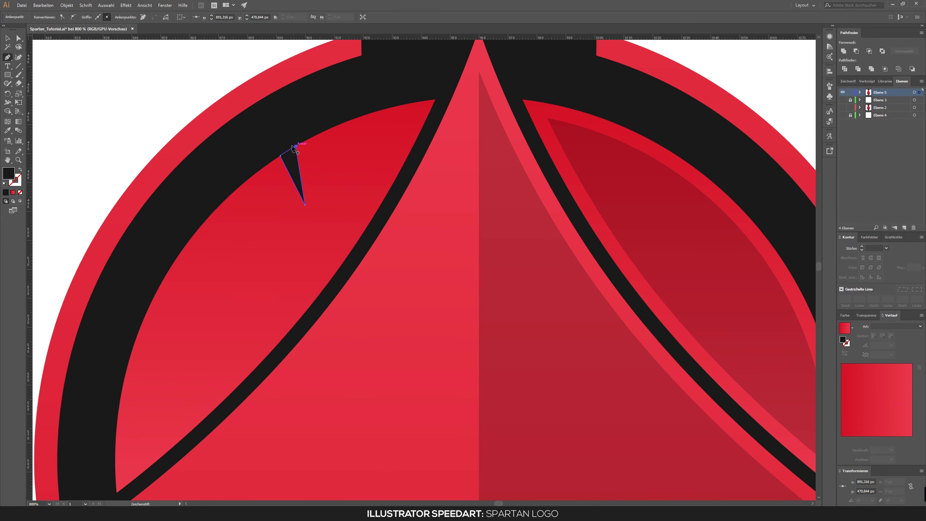
pyautogui.click(292, 149)
pyautogui.rightClick(595, 204)
pyautogui.click(661, 324)
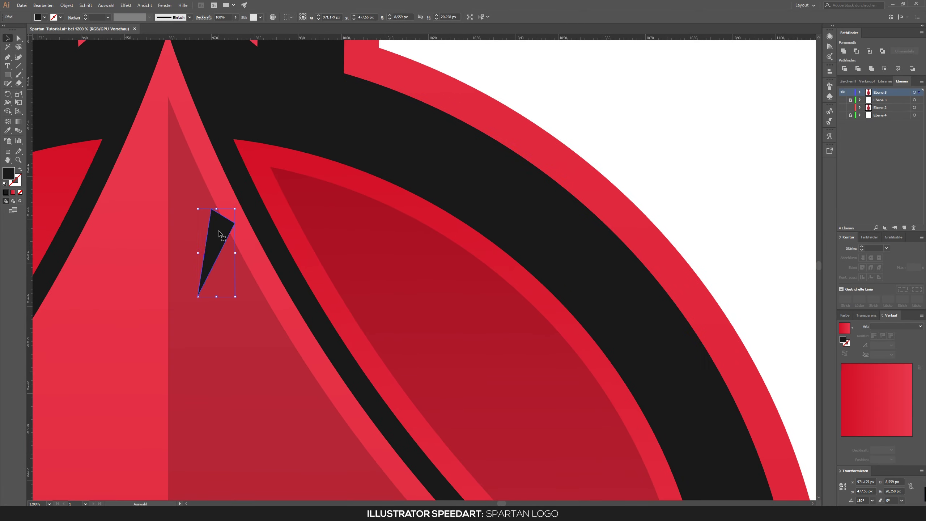
pyautogui.keyDown('alt'); pyautogui.scroll(3, 219, 233); pyautogui.keyUp('alt')
pyautogui.keyDown('alt'); pyautogui.scroll(-5, 361, 290); pyautogui.keyUp('alt')
pyautogui.keyDown('alt'); pyautogui.scroll(2, 642, 293); pyautogui.keyUp('alt')
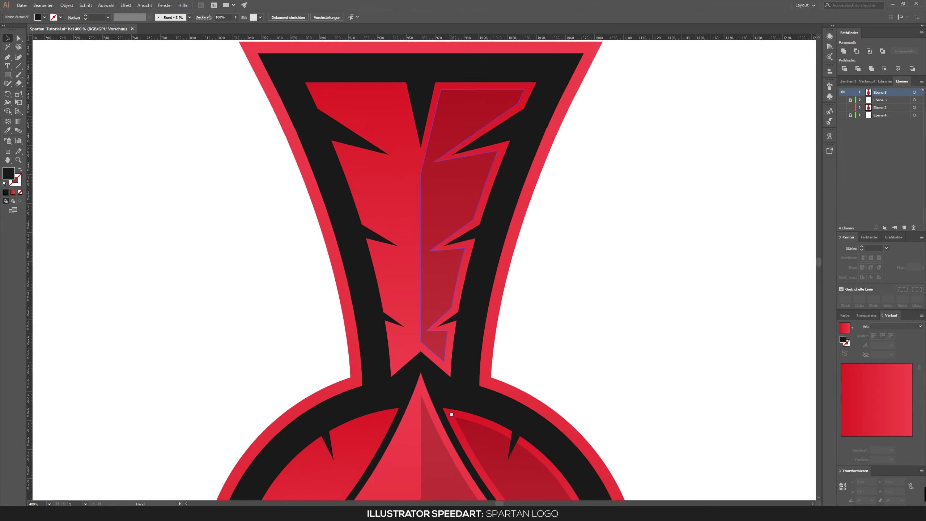
pyautogui.scroll(-5, 451, 415)
pyautogui.keyDown('alt'); pyautogui.scroll(3, 355, 44); pyautogui.keyUp('alt')
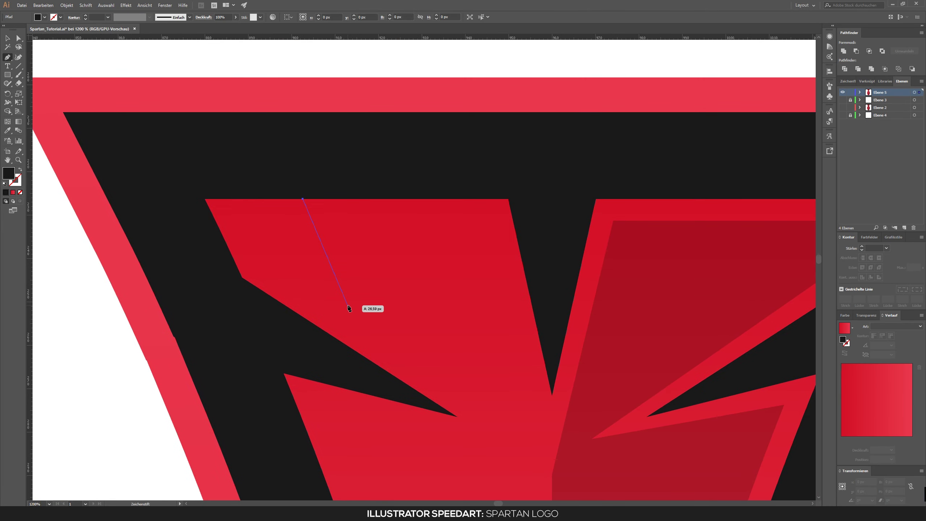
pyautogui.keyDown('alt'); pyautogui.scroll(-2, 364, 221); pyautogui.keyUp('alt')
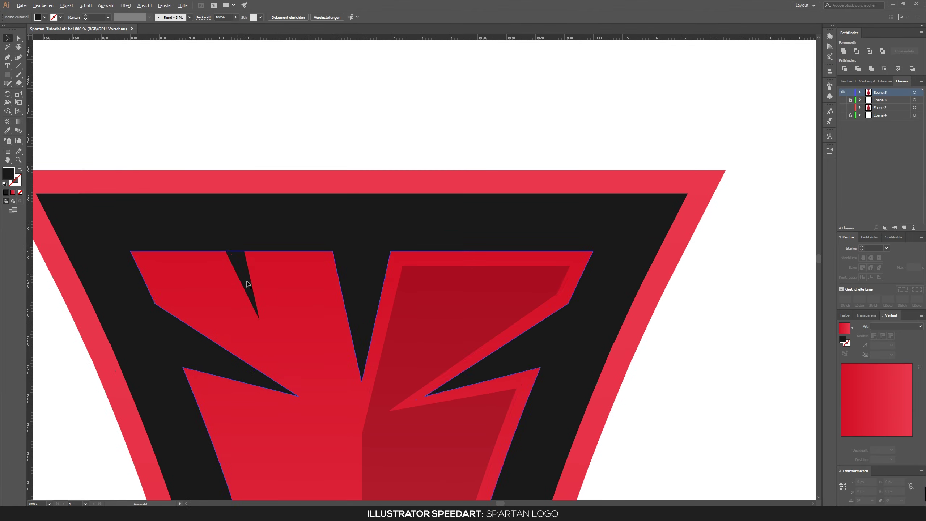
# - Reflect a triangle into a matching notch and position it on the crest
pyautogui.rightClick(424, 269)
pyautogui.click(558, 404)
pyautogui.moveTo(481, 269); pyautogui.dragTo(476, 304)
pyautogui.keyDown('alt'); pyautogui.scroll(-3, 510, 284); pyautogui.keyUp('alt')
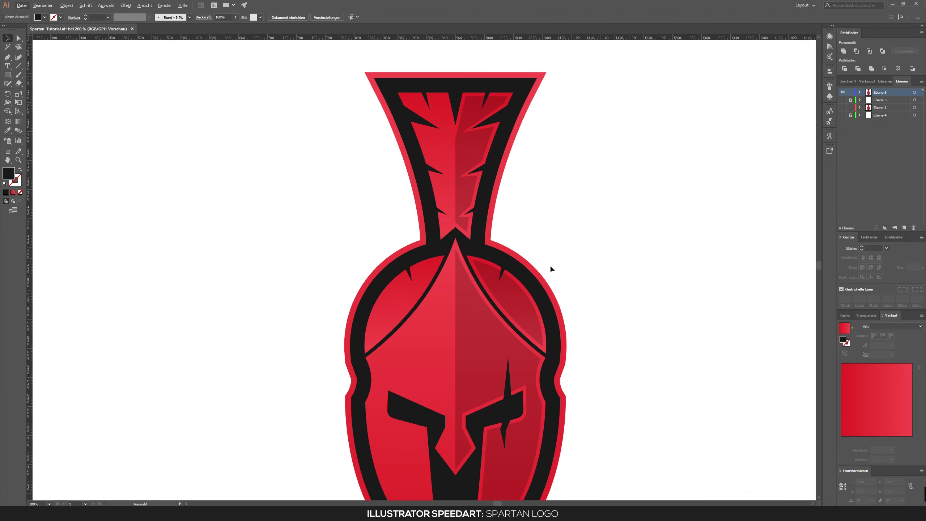
pyautogui.scroll(-2, 547, 264)
pyautogui.keyDown('alt'); pyautogui.scroll(-1, 547, 251); pyautogui.keyUp('alt')
pyautogui.scroll(-2, 474, 346)
# - Draw a large black circle and send it behind the helmet
pyautogui.hotkey('ctrl', '1')
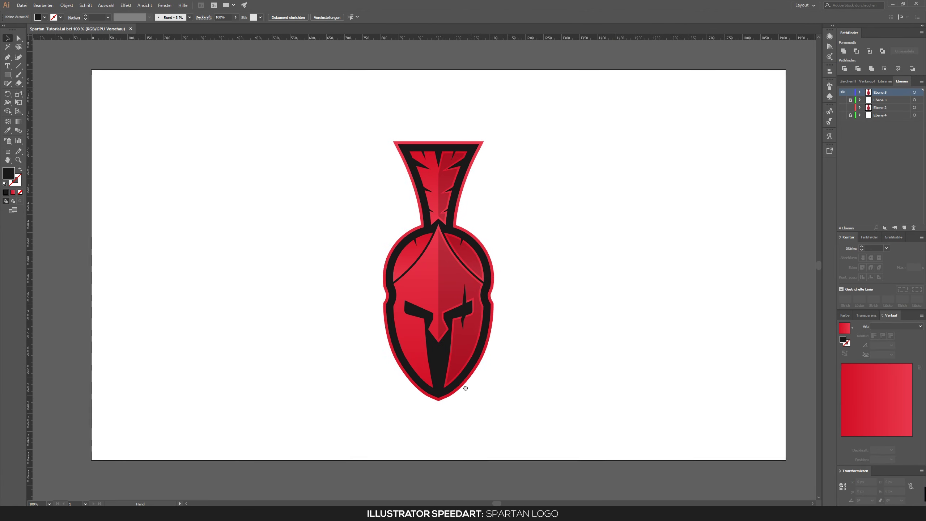
pyautogui.press('l')
pyautogui.moveTo(533, 204); pyautogui.dragTo(543, 204)
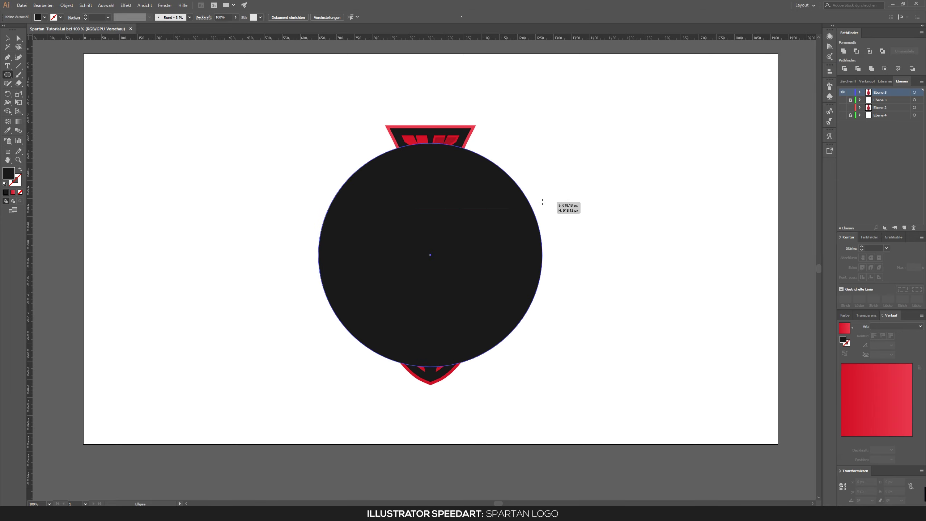
pyautogui.keyDown('alt'); pyautogui.scroll(1, 455, 207); pyautogui.keyUp('alt')
pyautogui.press('v')
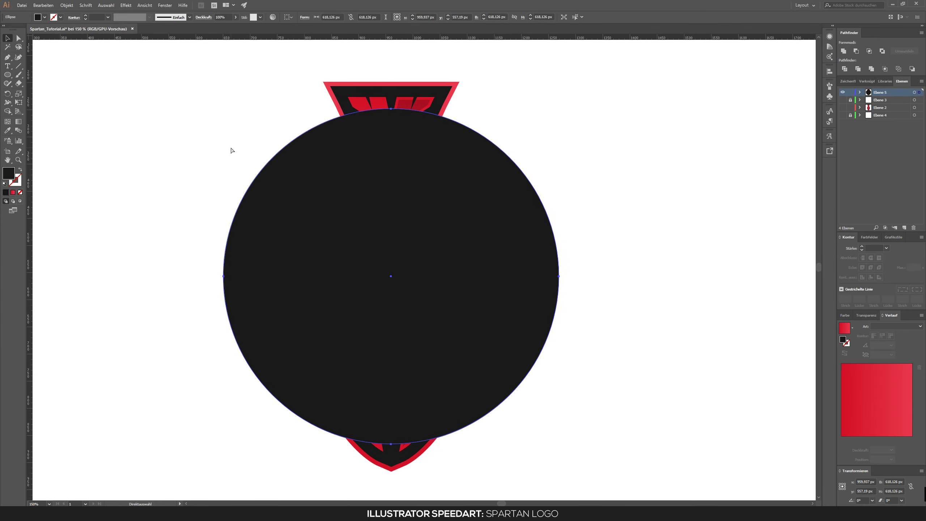
pyautogui.rightClick(368, 176)
pyautogui.click(510, 312)
# - Paste a helmet copy in front and subtract a rectangle to leave its left half
pyautogui.click(330, 243)
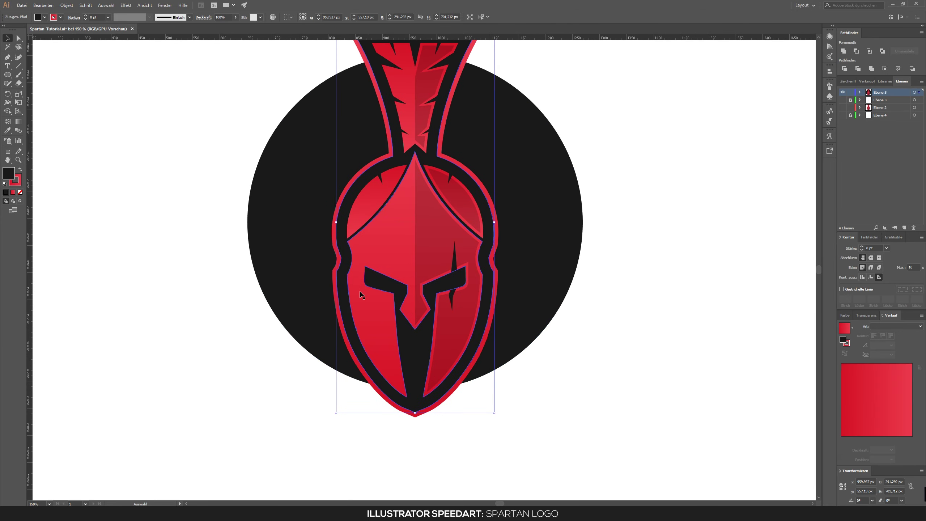
pyautogui.click(43, 5)
pyautogui.click(71, 58)
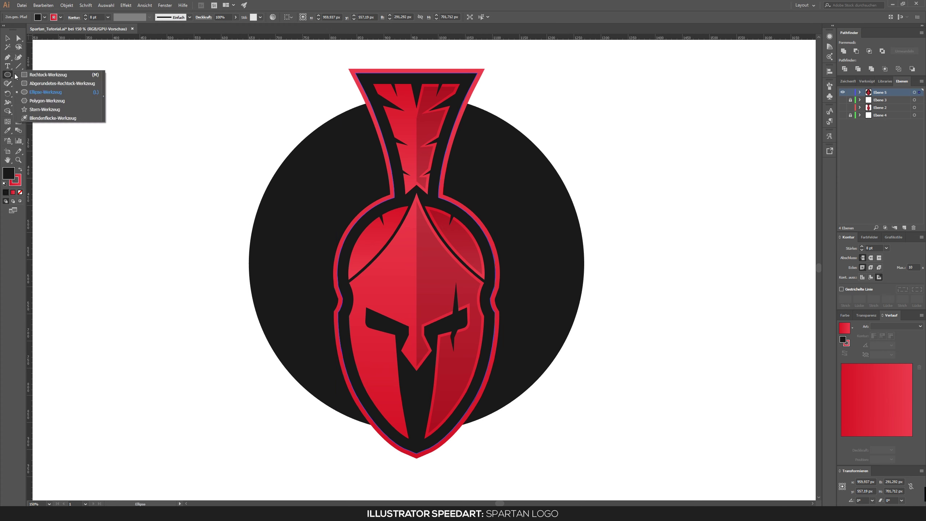
pyautogui.moveTo(8, 75); pyautogui.dragTo(37, 73)
pyautogui.moveTo(416, 51); pyautogui.dragTo(624, 482)
pyautogui.keyDown('shift'); pyautogui.click(365, 255); pyautogui.keyUp('shift')
pyautogui.click(856, 51)
pyautogui.rightClick(402, 132)
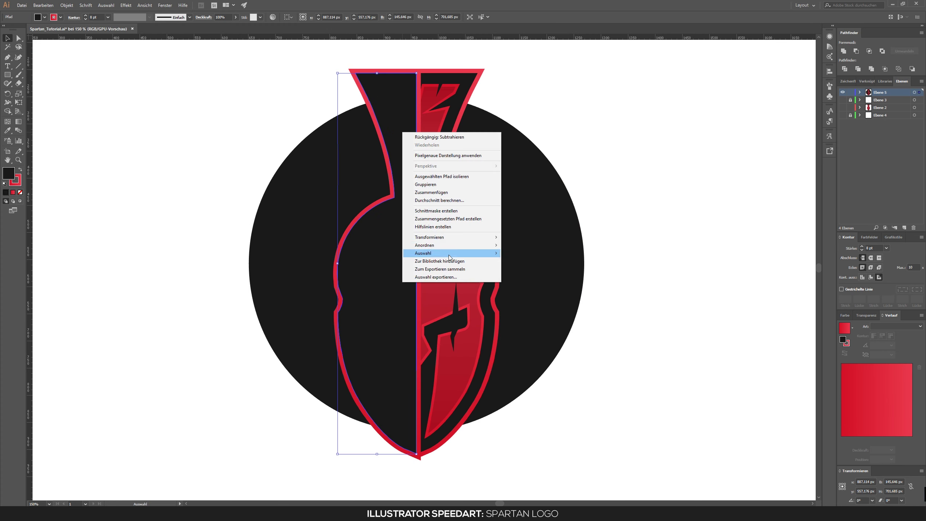
pyautogui.click(597, 256)
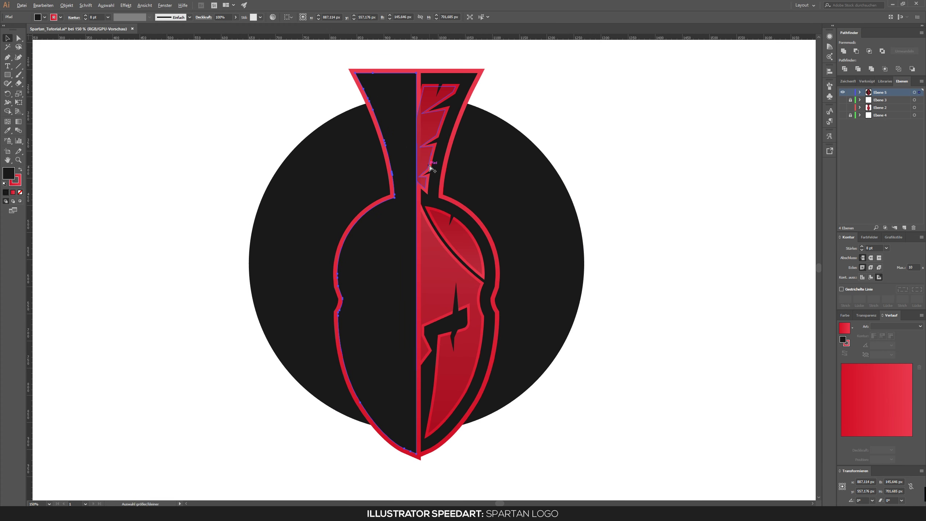
# - Send the dark half shape behind the helmet and remove its stroke
pyautogui.hotkey('ctrl', '[')
pyautogui.hotkey('ctrl', '+')
pyautogui.click(60, 17)
pyautogui.click(6, 30)
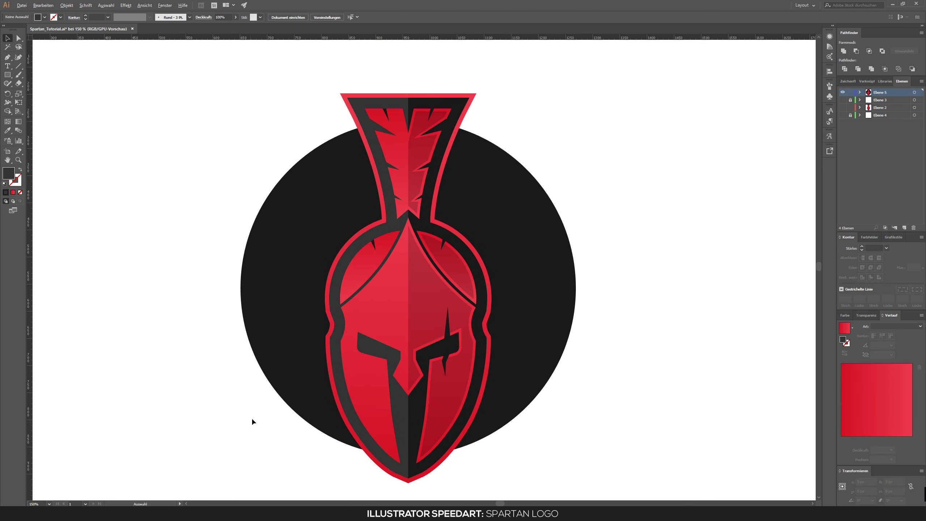
# - Make a red gradient ring from a shrunken circle copy with a ~520 px inner cutout
pyautogui.click(251, 230)
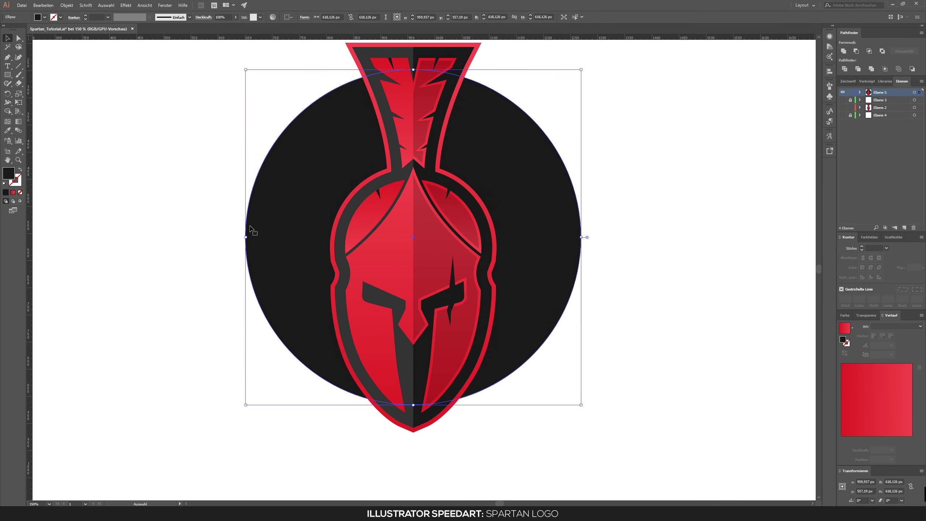
pyautogui.hotkey('ctrl', 'c')
pyautogui.hotkey('ctrl', 'f')
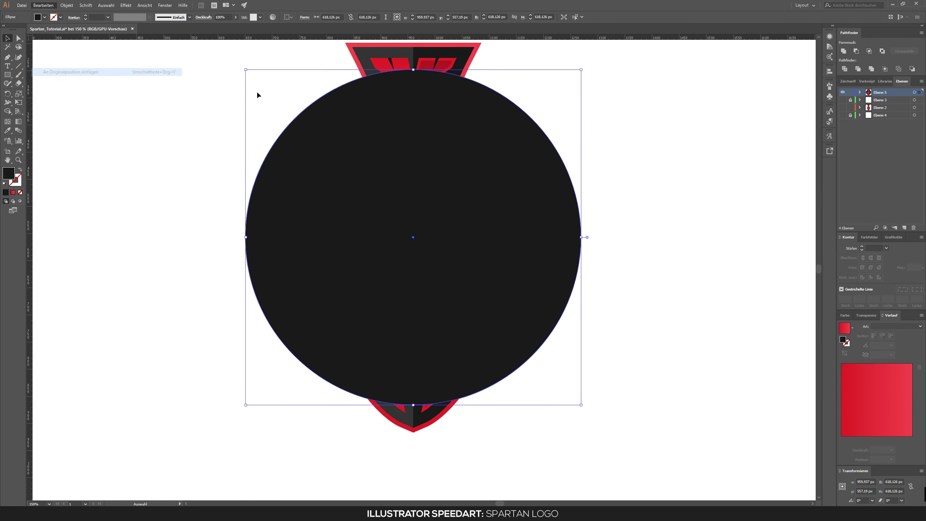
pyautogui.moveTo(580, 70); pyautogui.dragTo(567, 83)
pyautogui.click(864, 394)
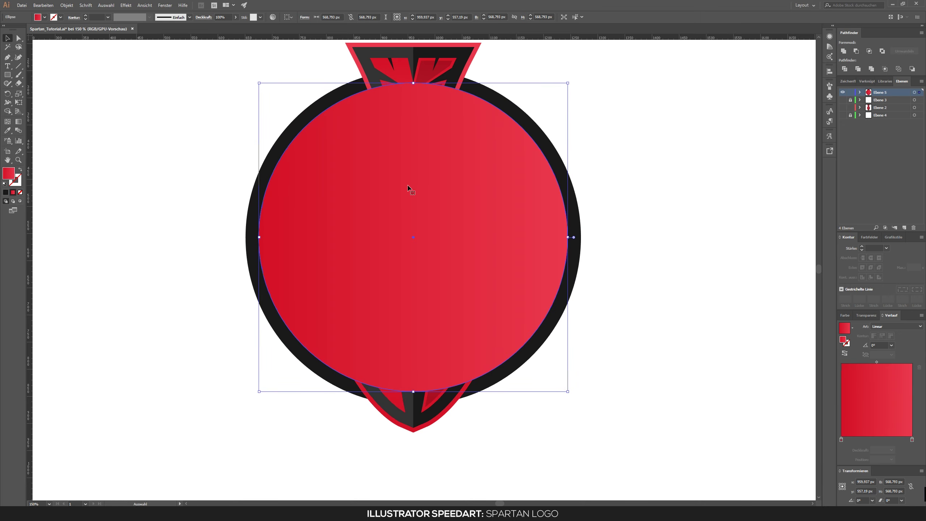
pyautogui.hotkey('ctrl', 'c')
pyautogui.hotkey('ctrl', 'f')
pyautogui.moveTo(569, 83); pyautogui.dragTo(555, 93)
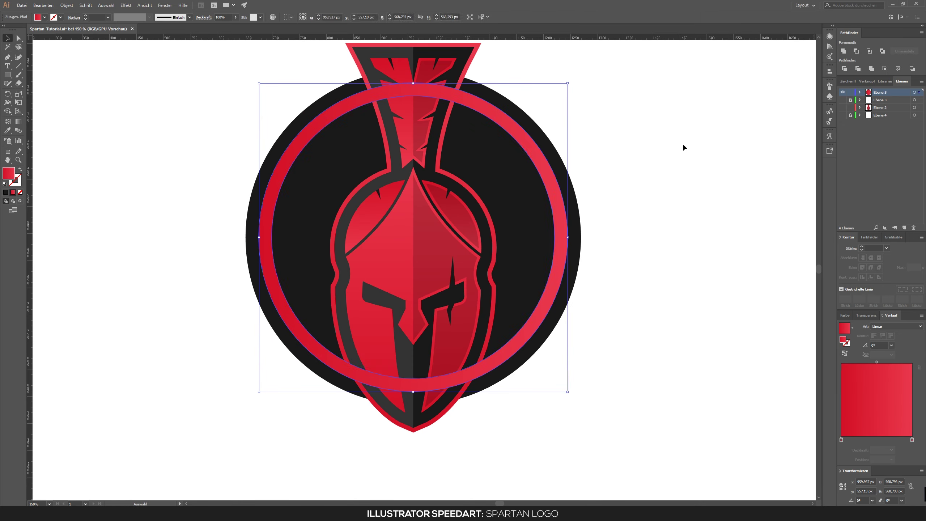
pyautogui.click(611, 194)
# - Make a second ~500 px red gradient ring with a 90° gradient angle
pyautogui.click(559, 183)
pyautogui.hotkey('ctrl', 'c')
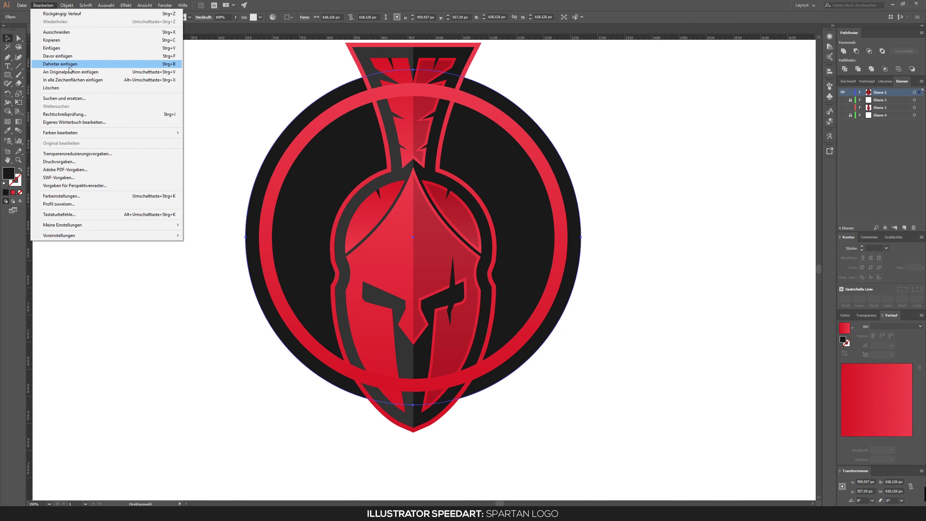
pyautogui.hotkey('ctrl', 'f')
pyautogui.moveTo(581, 70); pyautogui.dragTo(550, 101)
pyautogui.hotkey('ctrl', '8')
pyautogui.click(844, 327)
pyautogui.click(879, 345)
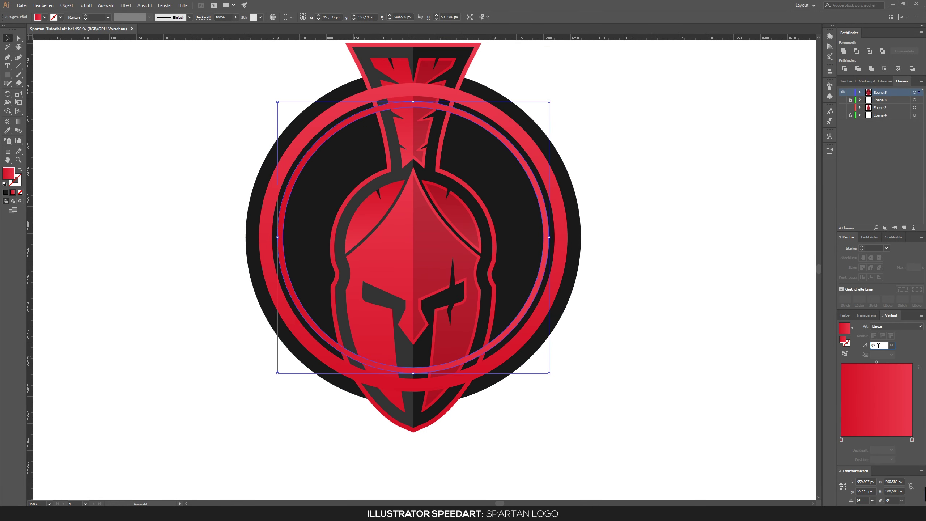
pyautogui.write('90')
pyautogui.press('Return')
pyautogui.click(576, 168)
pyautogui.rightClick(516, 207)
# - Send the red gradient ring behind the helmet and recentre the logo
pyautogui.click(682, 300)
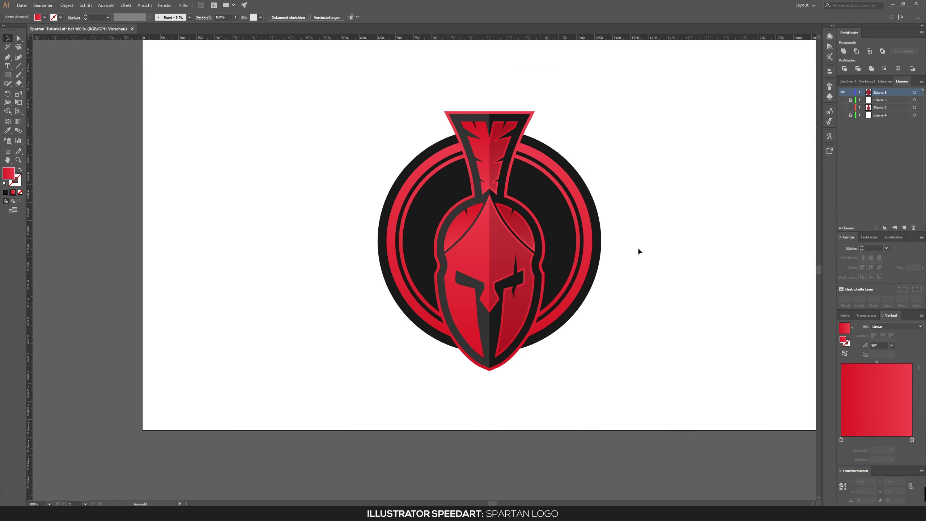
pyautogui.scroll(-2, 638, 250)
pyautogui.scroll(2, 603, 254)
pyautogui.moveTo(603, 254); pyautogui.dragTo(643, 293)
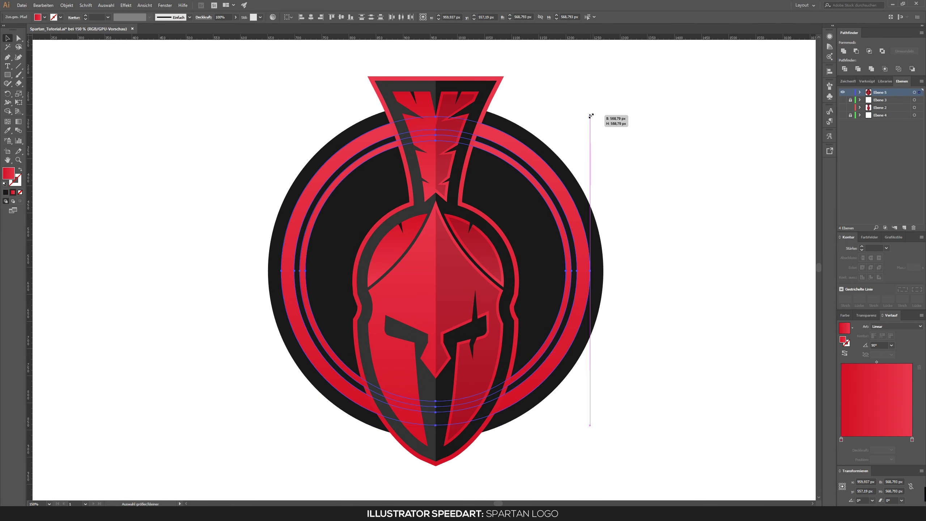
pyautogui.hotkey('ctrl', '+')
# - Cut a circle copy to its left half with Minus Front and fill it dark grey
pyautogui.click(240, 162)
pyautogui.hotkey('ctrl', '-')
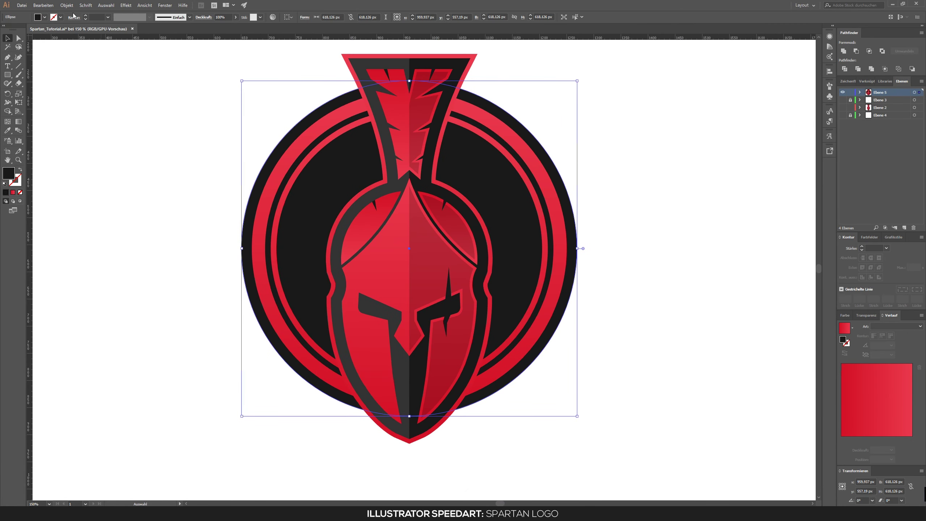
pyautogui.click(43, 5)
pyautogui.click(55, 68)
pyautogui.press('m')
pyautogui.moveTo(409, 64); pyautogui.dragTo(628, 456)
pyautogui.click(856, 51)
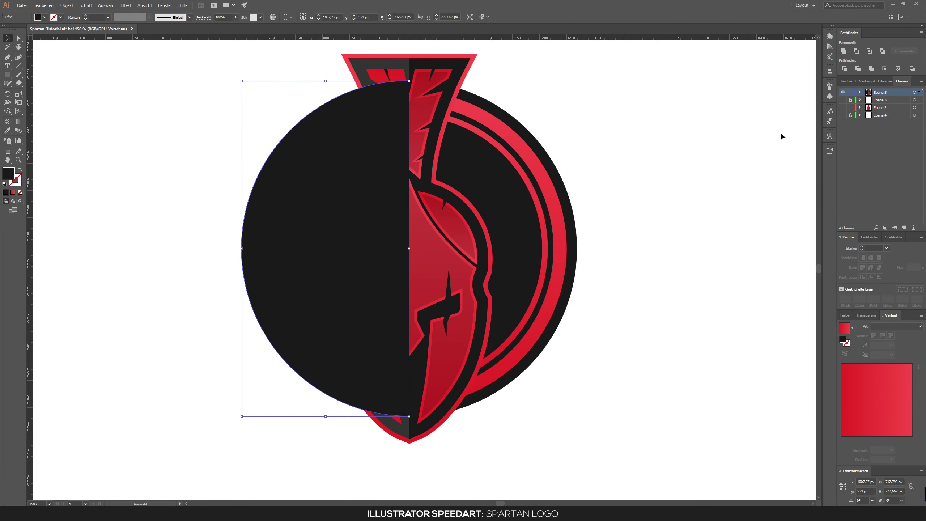
pyautogui.click(44, 17)
pyautogui.click(22, 40)
pyautogui.rightClick(554, 171)
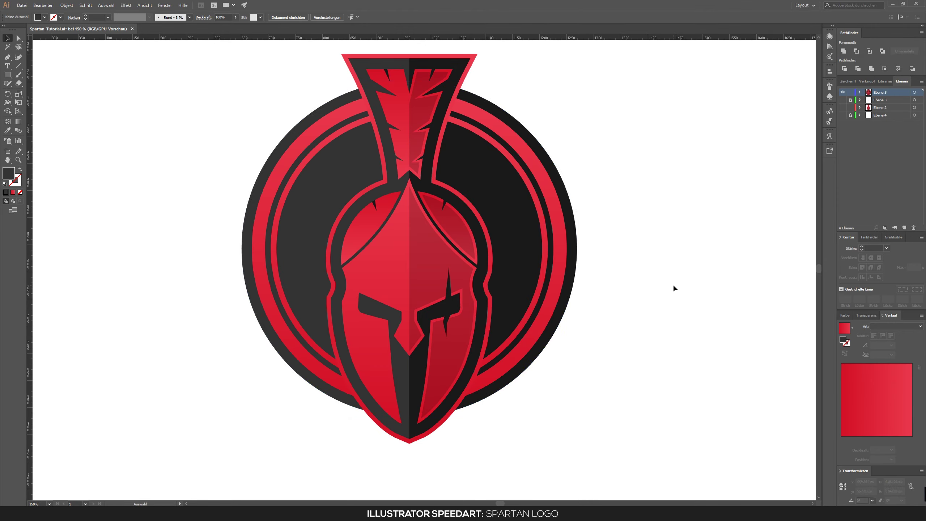
# - Add a drop shadow with 10 px blur to the helmet's outer outline
pyautogui.hotkey('ctrl', '+')
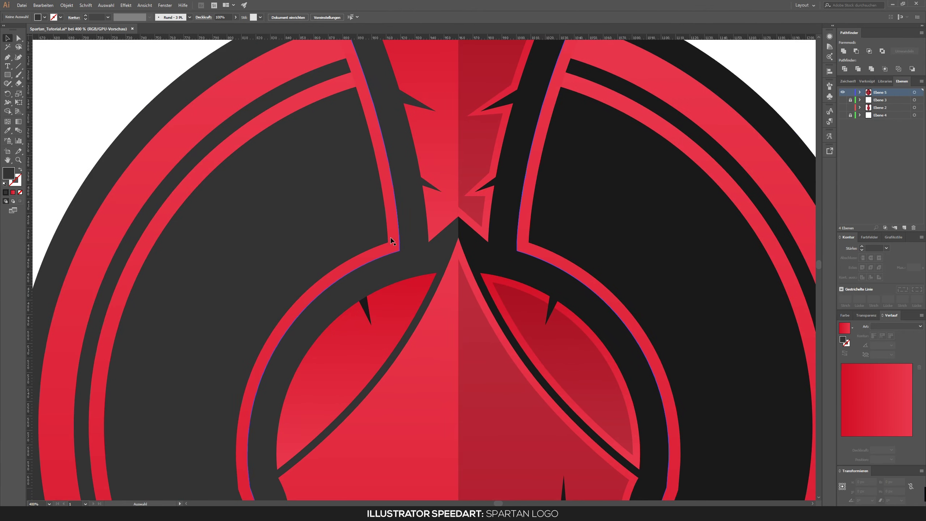
pyautogui.click(126, 5)
pyautogui.press('Escape')
pyautogui.hotkey('alt', 'shift', 'ctrl', 'e')
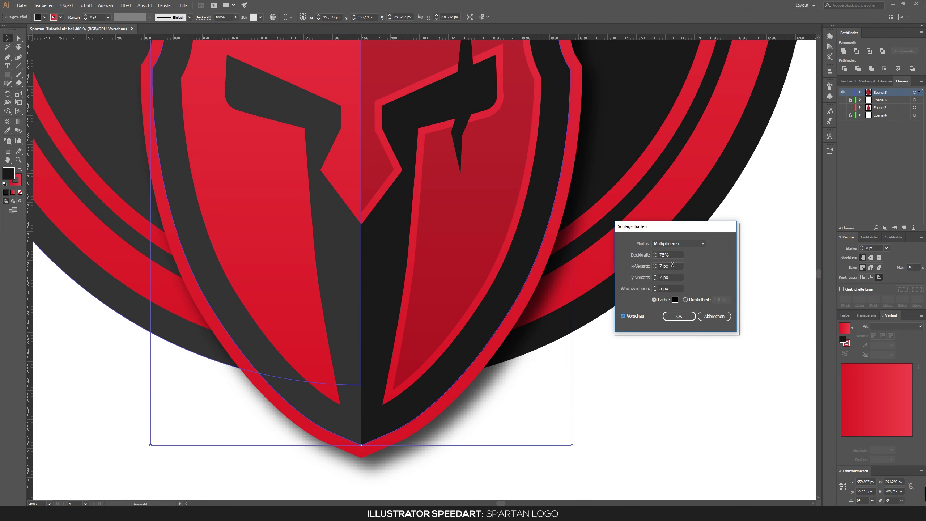
pyautogui.write('10')
pyautogui.write('0')
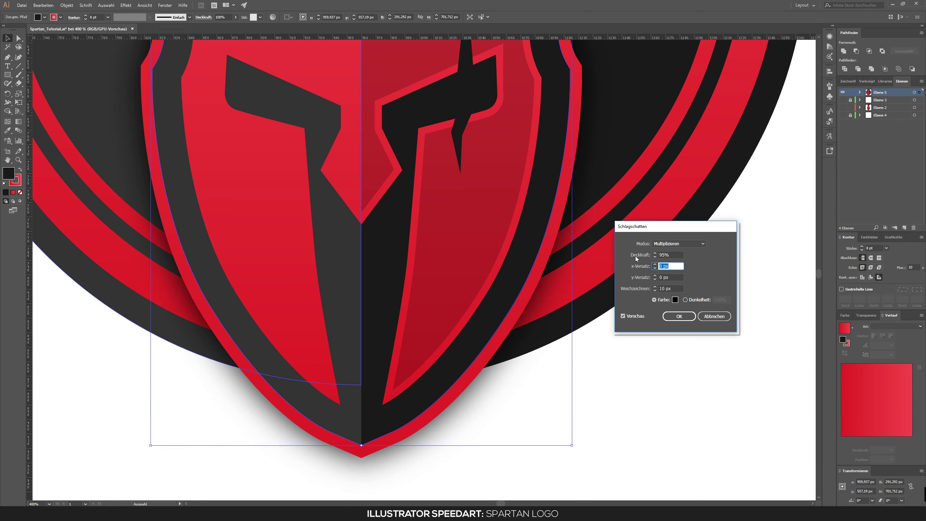
pyautogui.press('Return')
# - Apply the same drop shadow to the black background circle
pyautogui.click(634, 288)
pyautogui.hotkey('ctrl', '-')
pyautogui.hotkey('ctrl', '-')
pyautogui.click(126, 5)
pyautogui.click(153, 12)
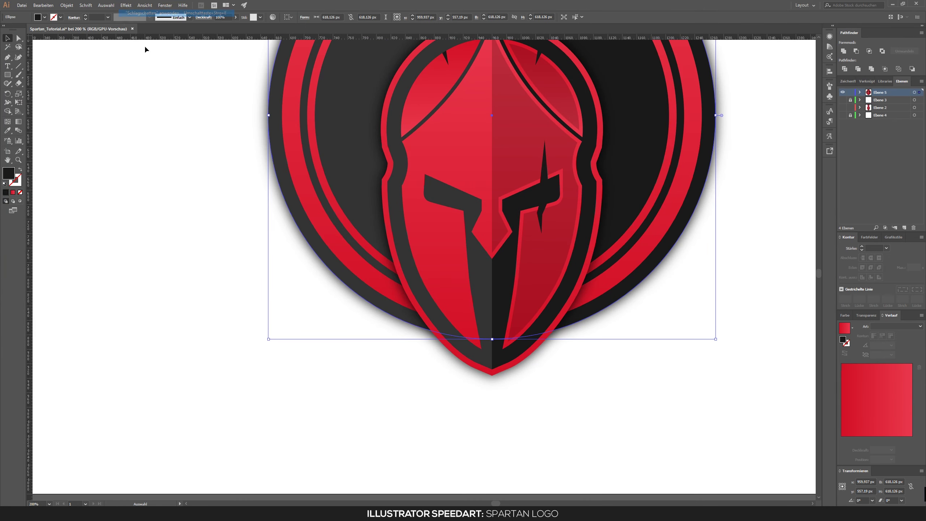
pyautogui.hotkey('ctrl', '-')
pyautogui.hotkey('ctrl', '-')
pyautogui.click(614, 364)
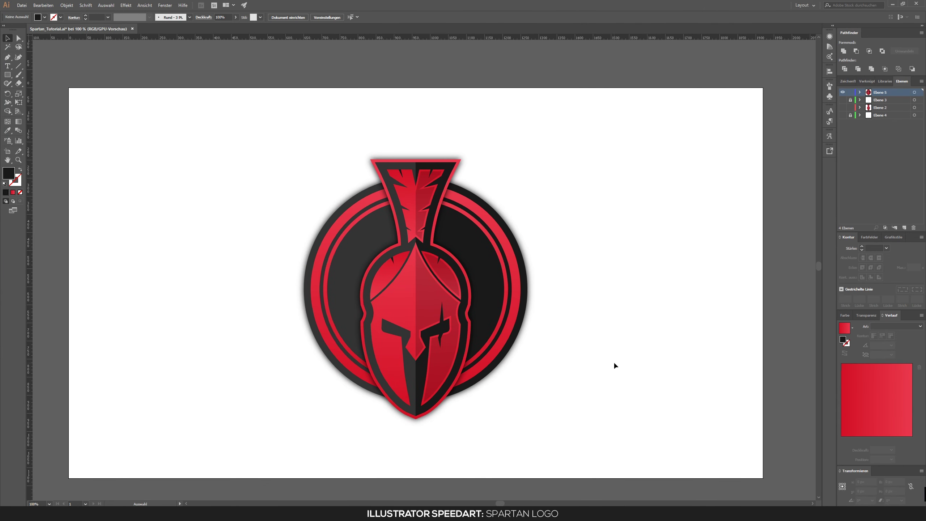
# - Draw a thin spike and mirror a copy of it to the right side
pyautogui.hotkey('ctrl', '+')
pyautogui.hotkey('ctrl', '+')
pyautogui.press('p')
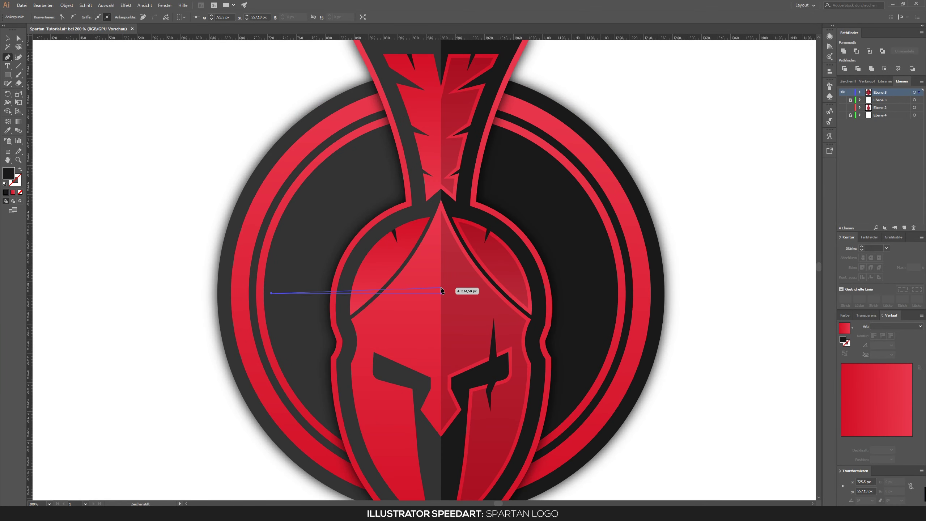
pyautogui.hotkey('ctrl', '+')
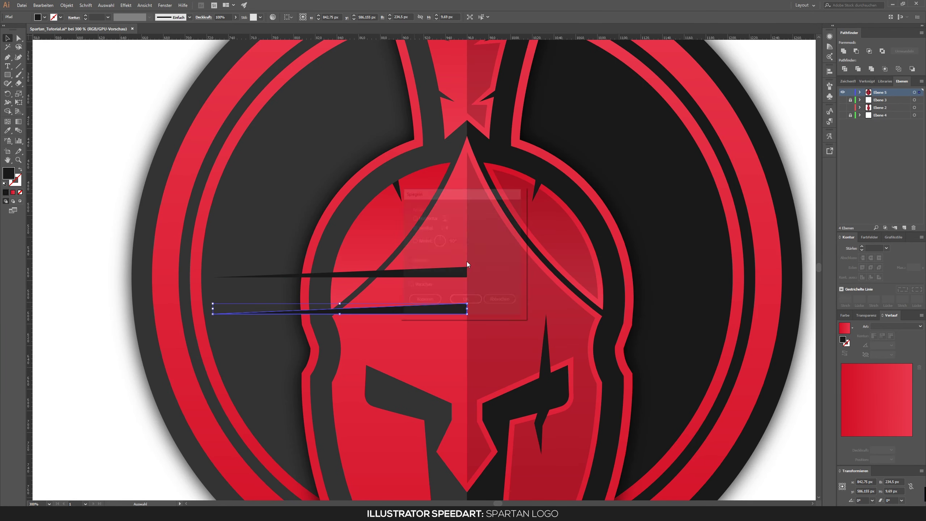
pyautogui.hotkey('ctrl', '+')
pyautogui.hotkey('ctrl', '-')
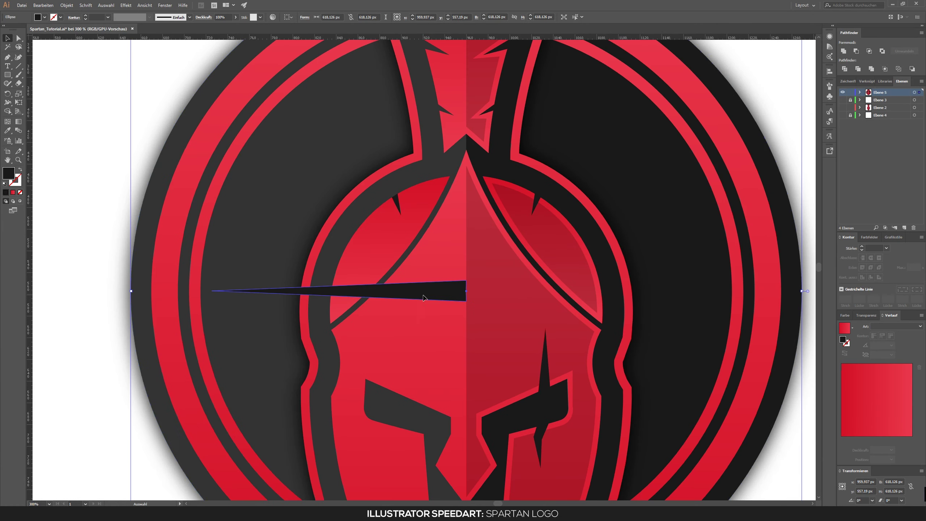
pyautogui.hotkey('ctrl', '-')
pyautogui.rightClick(558, 334)
pyautogui.click(724, 467)
# - Colour the spike's right half dark grey and make it thinner
pyautogui.hotkey('ctrl', '+')
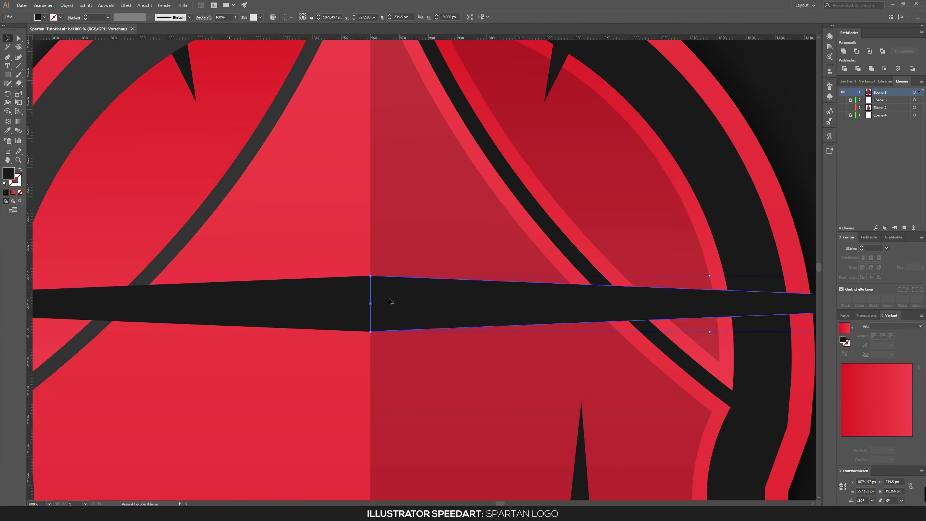
pyautogui.hotkey('ctrl', '-')
pyautogui.click(701, 373)
pyautogui.hotkey('ctrl', 'z')
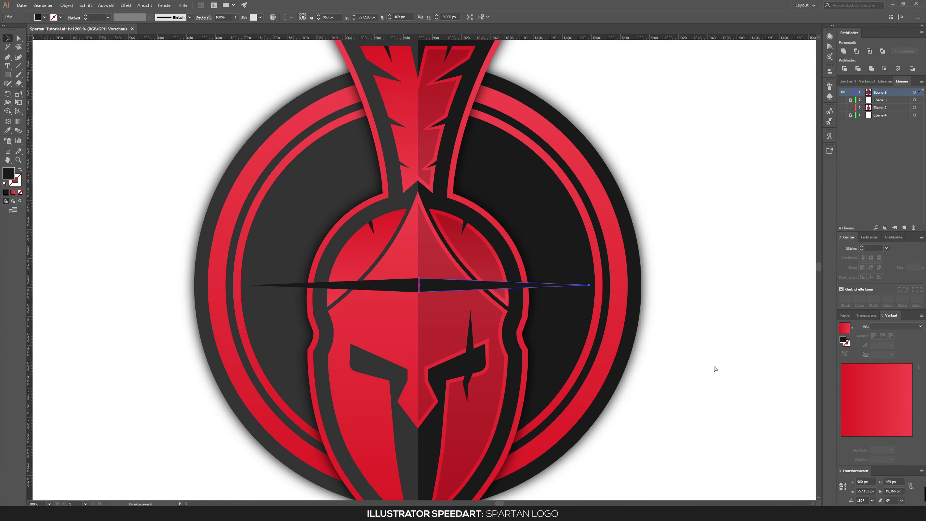
pyautogui.hotkey('ctrl', '+')
pyautogui.hotkey('ctrl', '+')
pyautogui.hotkey('ctrl', '+')
pyautogui.click(20, 50)
pyautogui.hotkey('ctrl', '0')
pyautogui.hotkey('ctrl', '+')
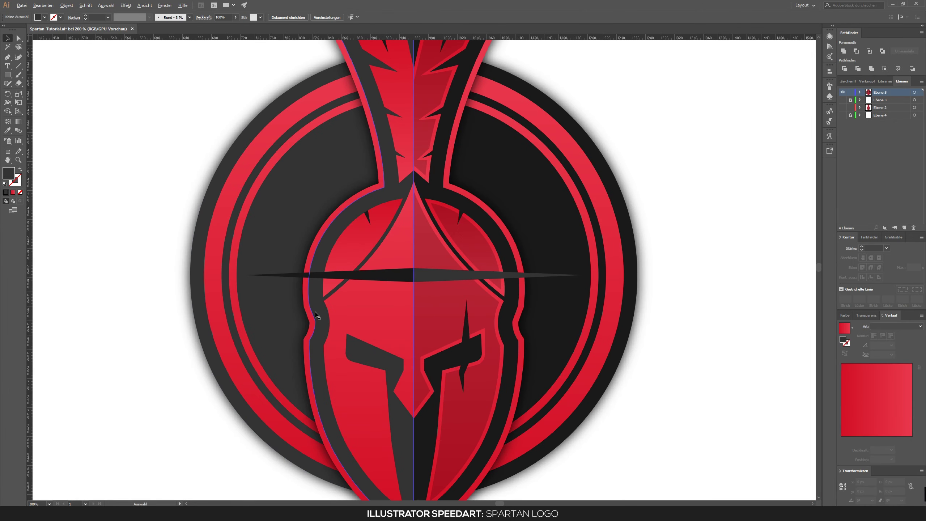
pyautogui.hotkey('ctrl', '+')
pyautogui.moveTo(459, 231); pyautogui.dragTo(459, 259)
pyautogui.hotkey('ctrl', '0')
pyautogui.hotkey('ctrl', '+')
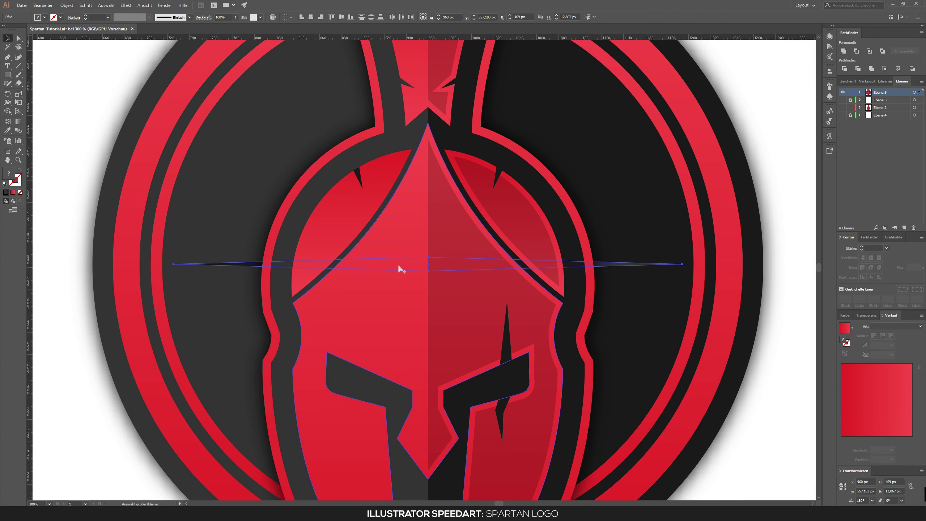
# - Paste and rotate spike copies at several angles around the helmet, then deselect
pyautogui.click(43, 5)
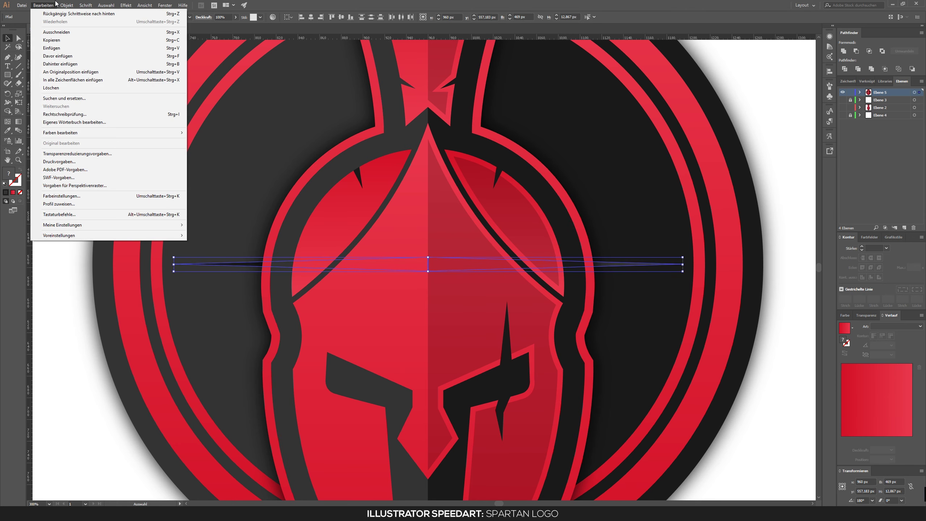
pyautogui.hotkey('ctrl', '-')
pyautogui.scroll(2, 473, 206)
pyautogui.hotkey('ctrl', 'shift', 'b')
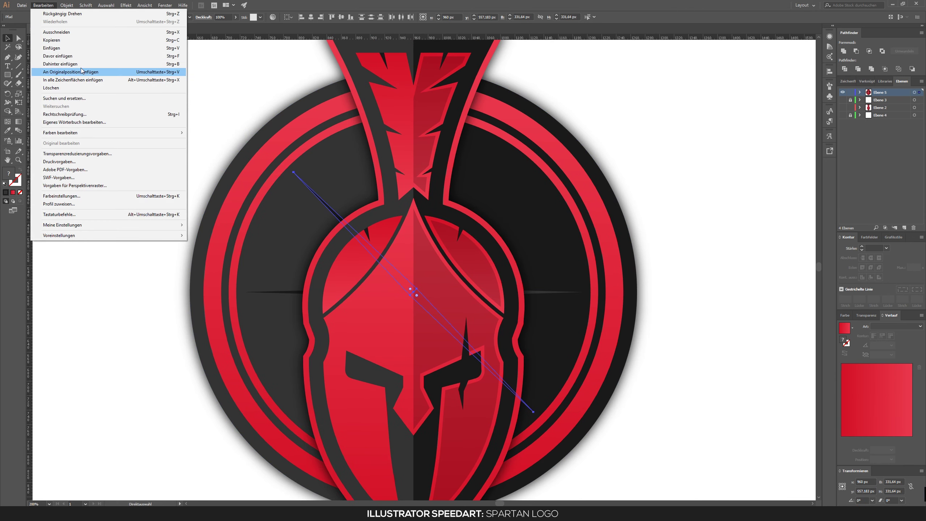
pyautogui.hotkey('ctrl', 'c')
pyautogui.hotkey('ctrl', 'f')
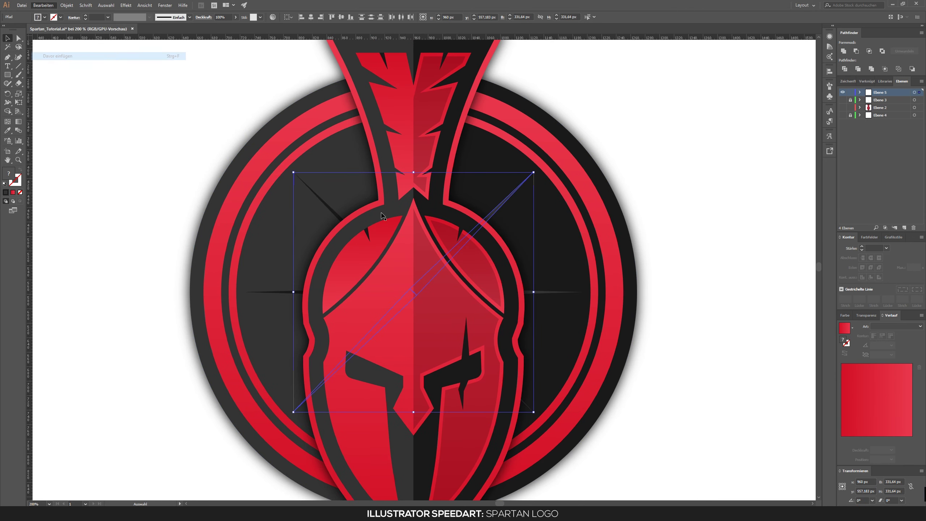
pyautogui.rightClick(492, 215)
pyautogui.click(616, 329)
pyautogui.press('Return')
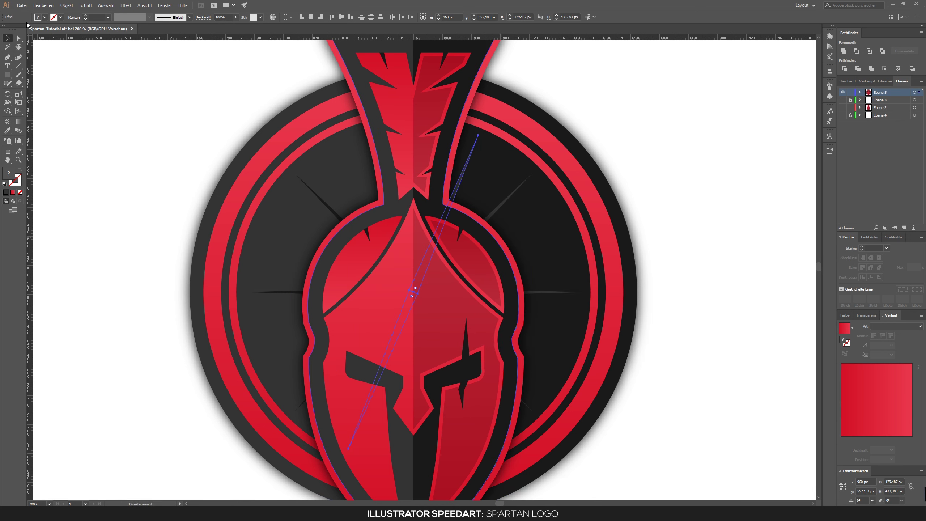
pyautogui.hotkey('ctrl', 'b')
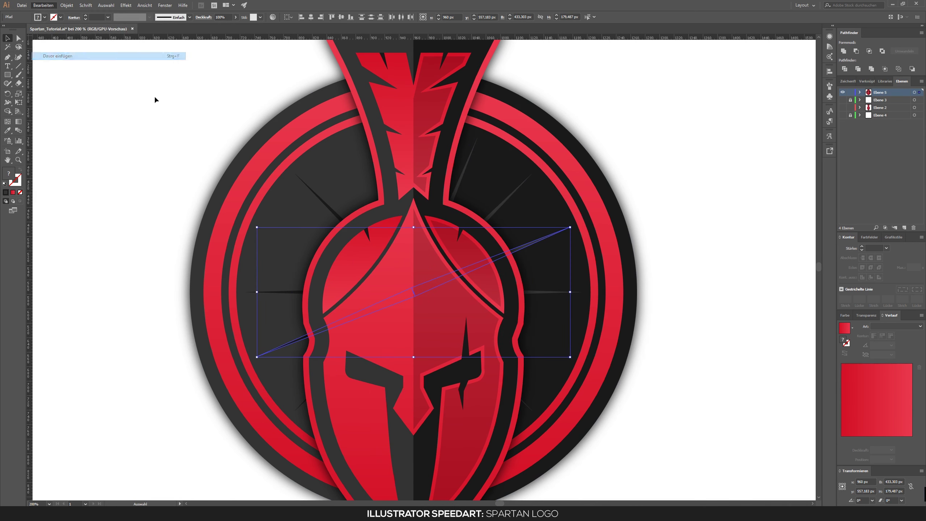
pyautogui.hotkey('ctrl', '-')
pyautogui.hotkey('ctrl', '-')
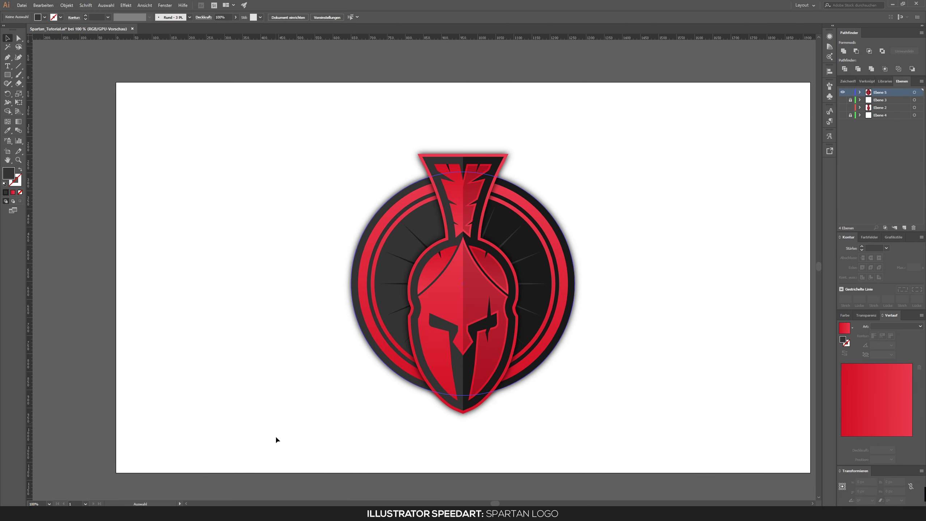
pyautogui.hotkey('ctrl', 'shift', 'a')
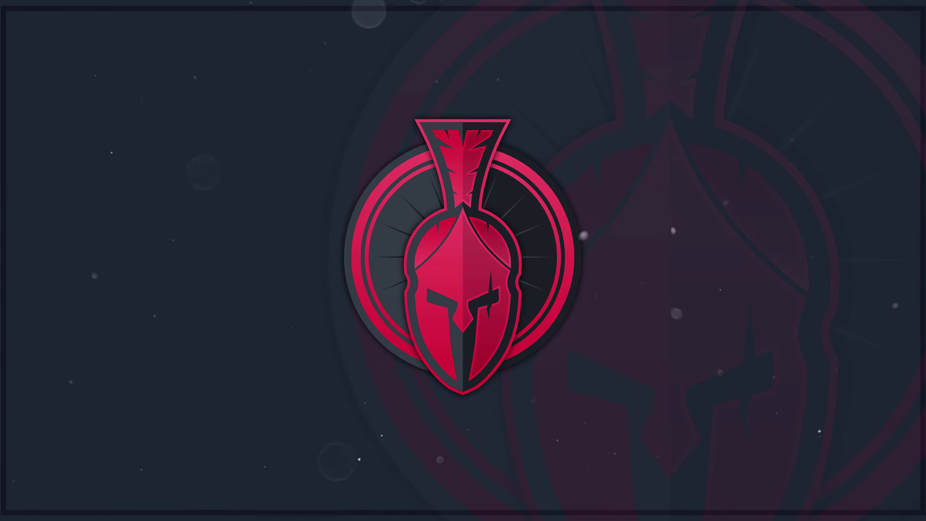